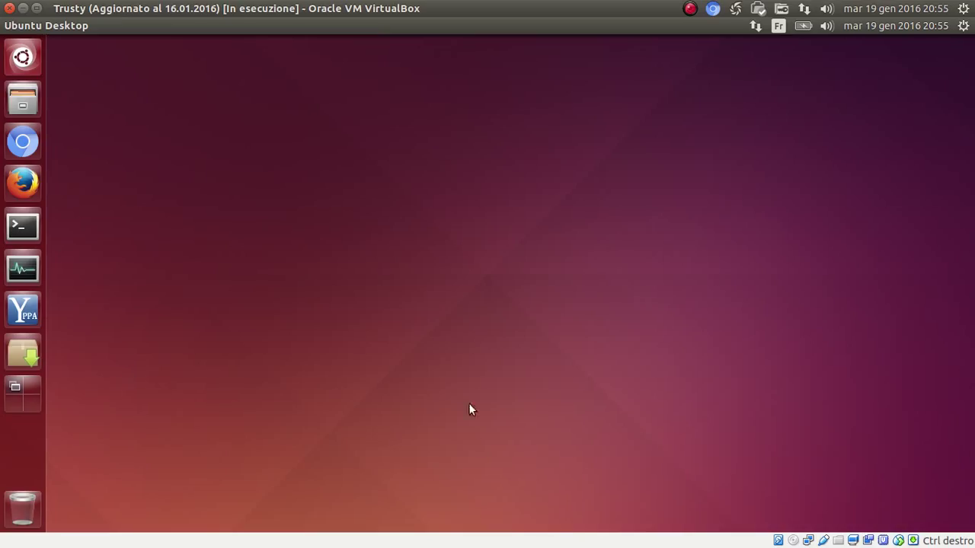
# Launch Synaptic Package Manager and authenticate with the account password
pyautogui.click(19, 354)
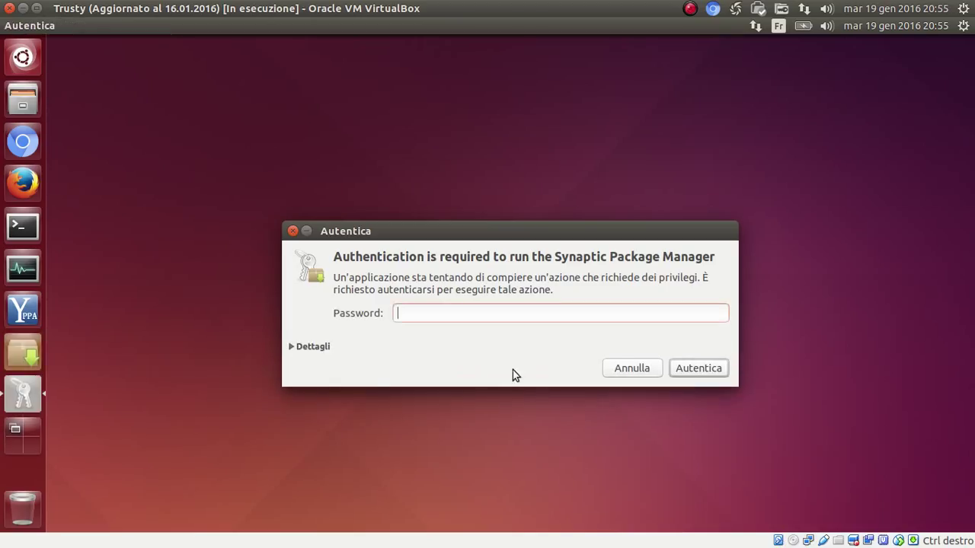
pyautogui.write('••••••••••')
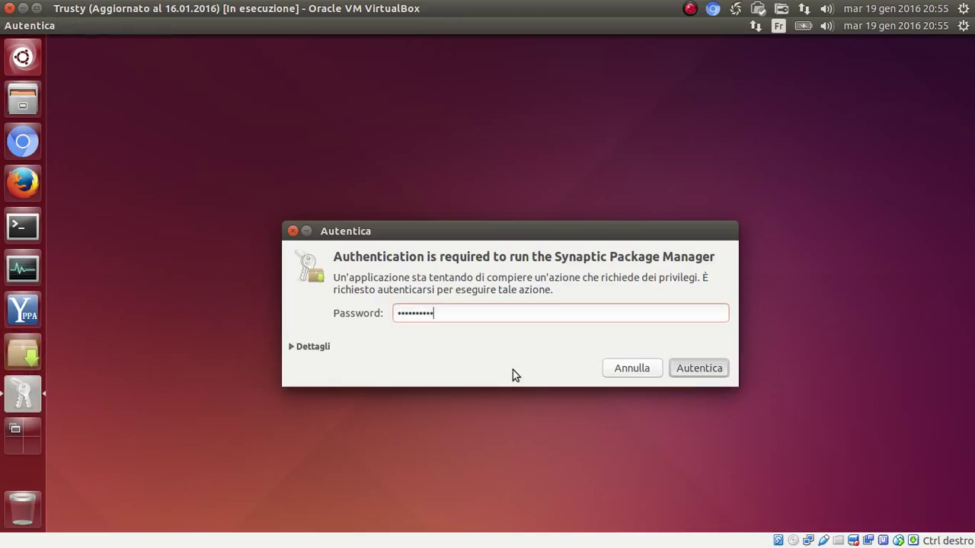
pyautogui.press('Return')
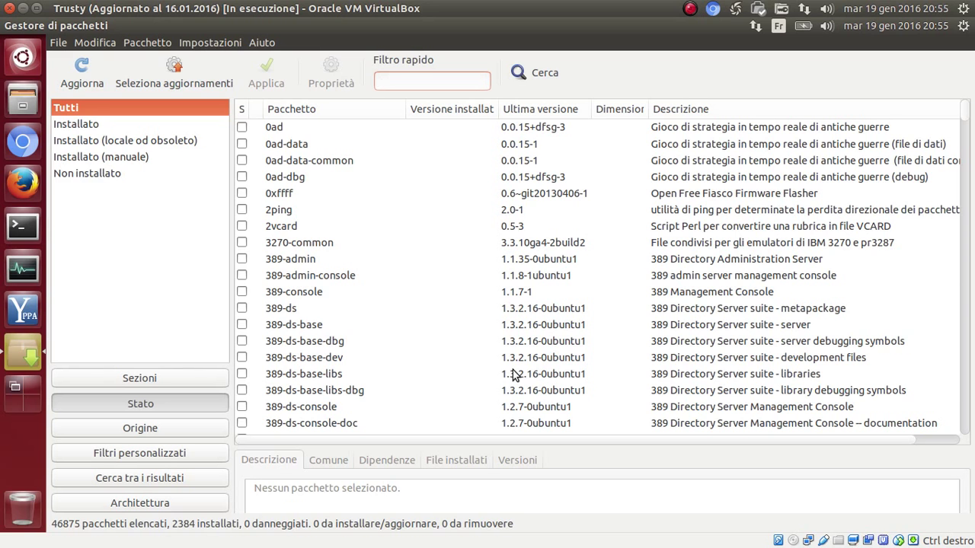
# Show the applications in the Dash and locate the Aggiornamenti software entry among the installed ones
pyautogui.rightClick(27, 60)
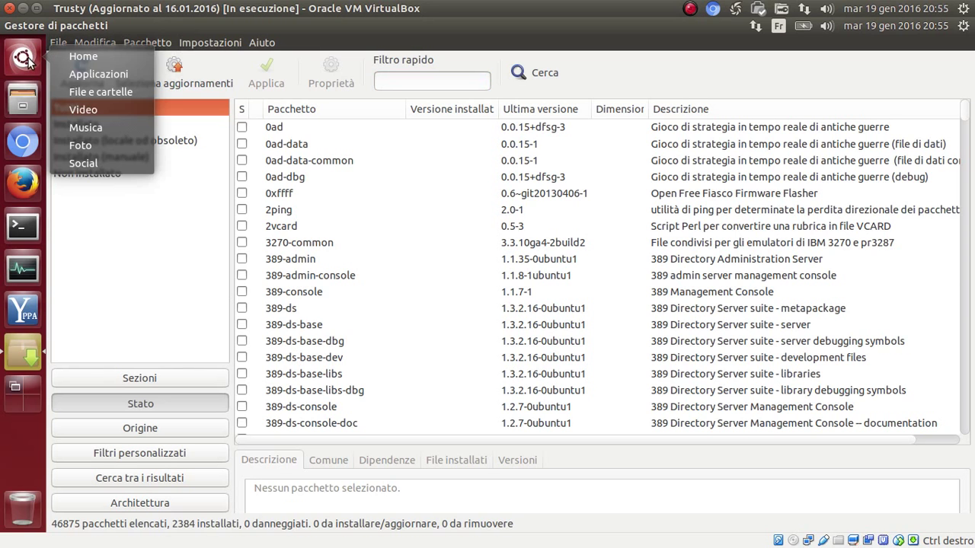
pyautogui.click(76, 86)
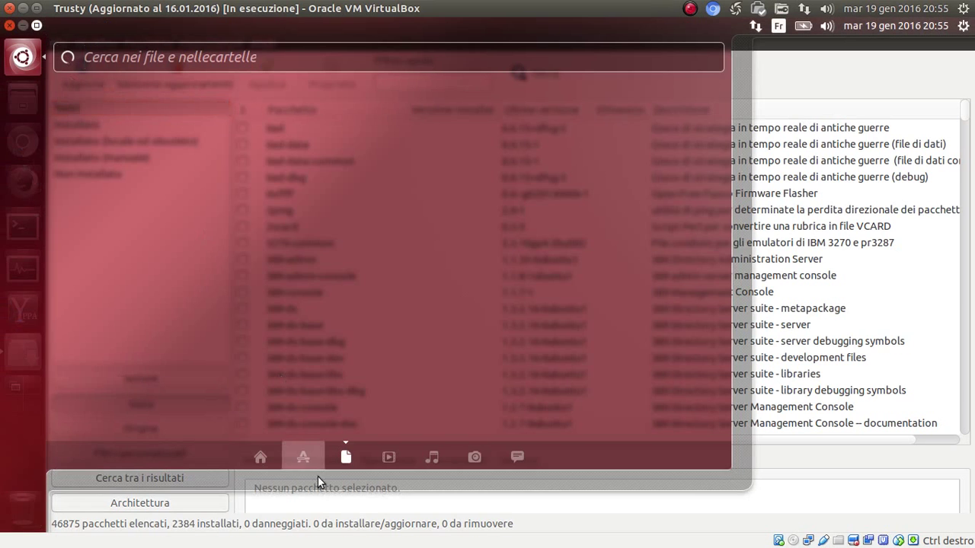
pyautogui.click(306, 456)
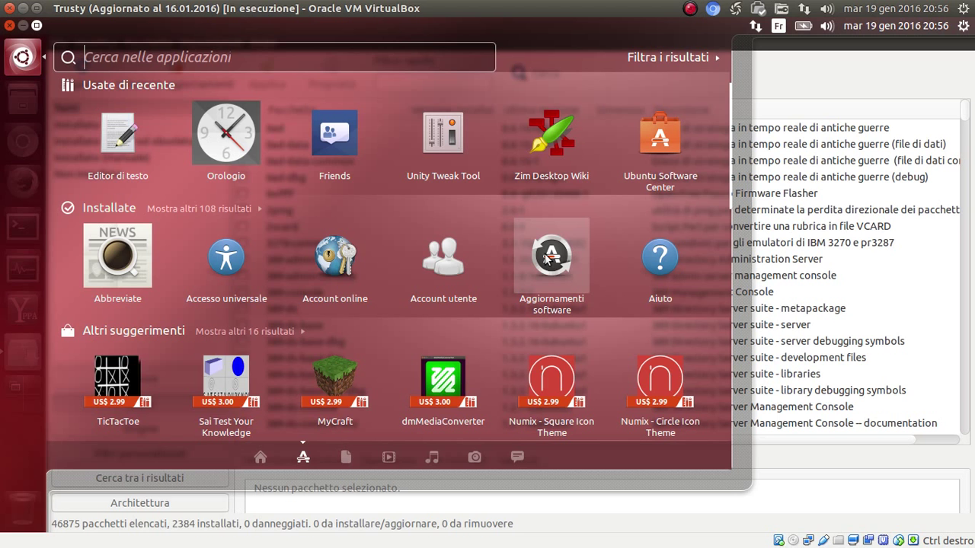
pyautogui.click(546, 258)
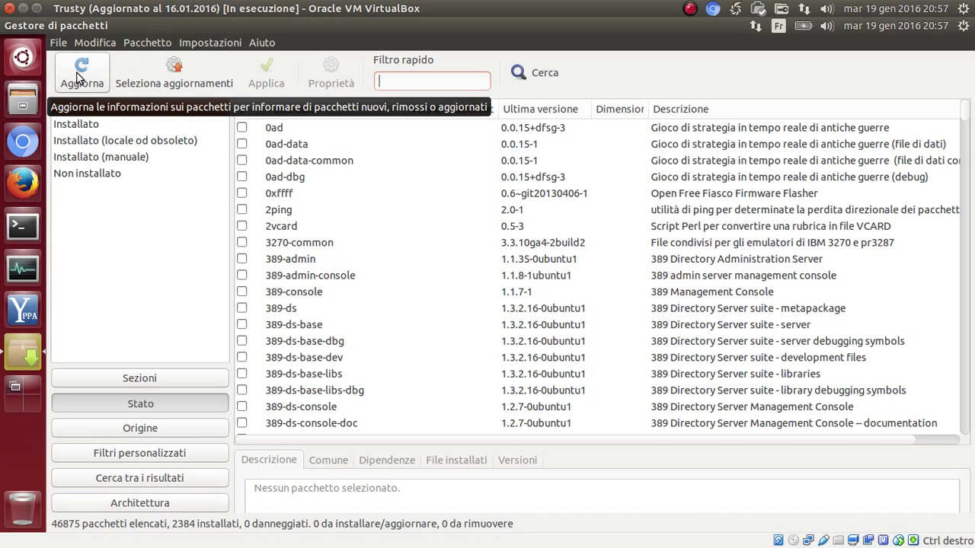
# Look through the package list under Tutti, checking package names, installed versions and latest versions
pyautogui.scroll(-1, 550, 201)
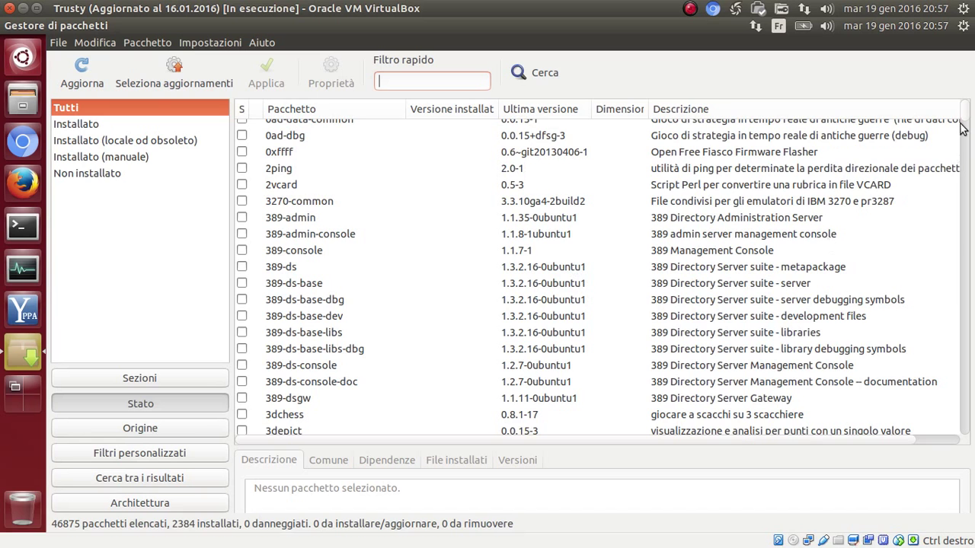
pyautogui.scroll(1, 966, 152)
pyautogui.scroll(-1, 543, 295)
pyautogui.scroll(-5, 544, 296)
pyautogui.scroll(6, 544, 295)
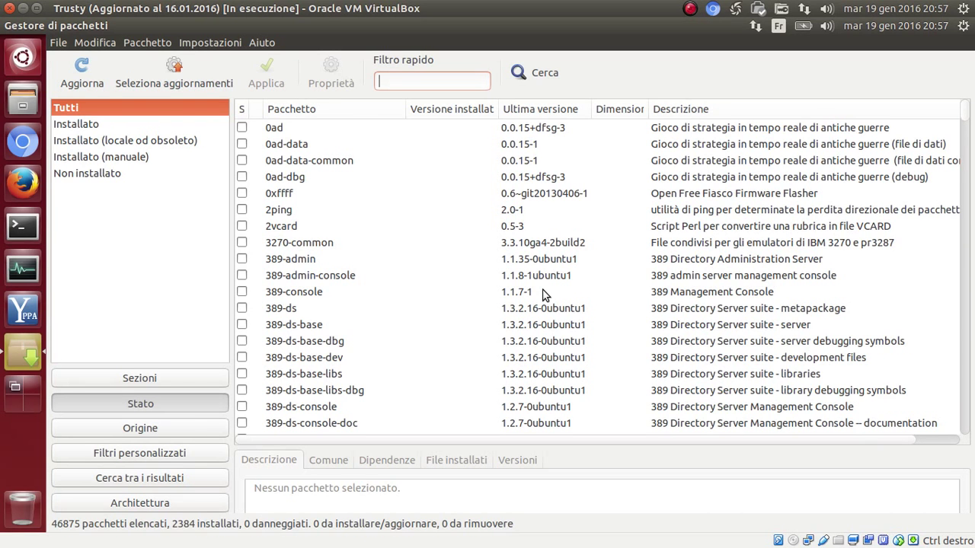
pyautogui.scroll(-12, 544, 296)
pyautogui.scroll(10, 543, 296)
pyautogui.scroll(4, 544, 295)
pyautogui.scroll(-15, 450, 254)
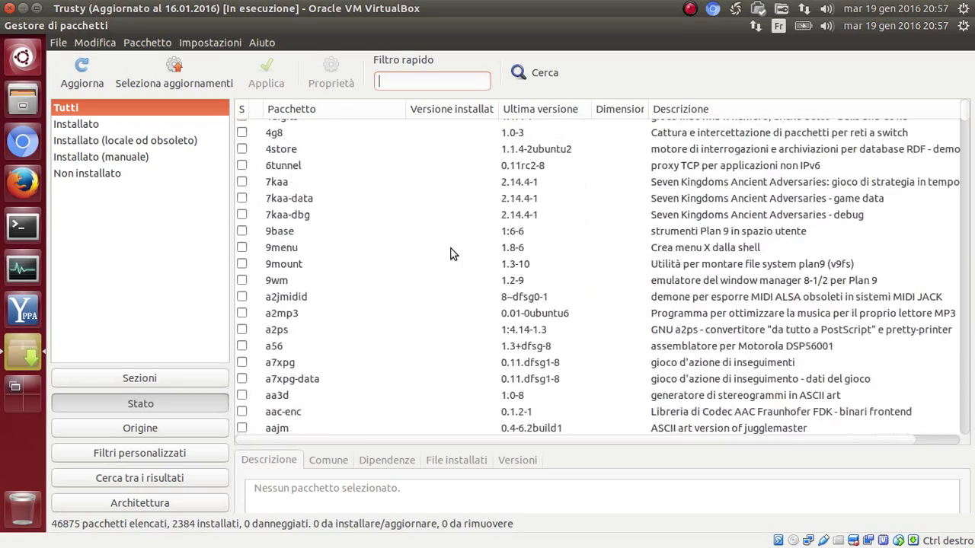
pyautogui.scroll(-8, 450, 254)
pyautogui.scroll(-9, 450, 254)
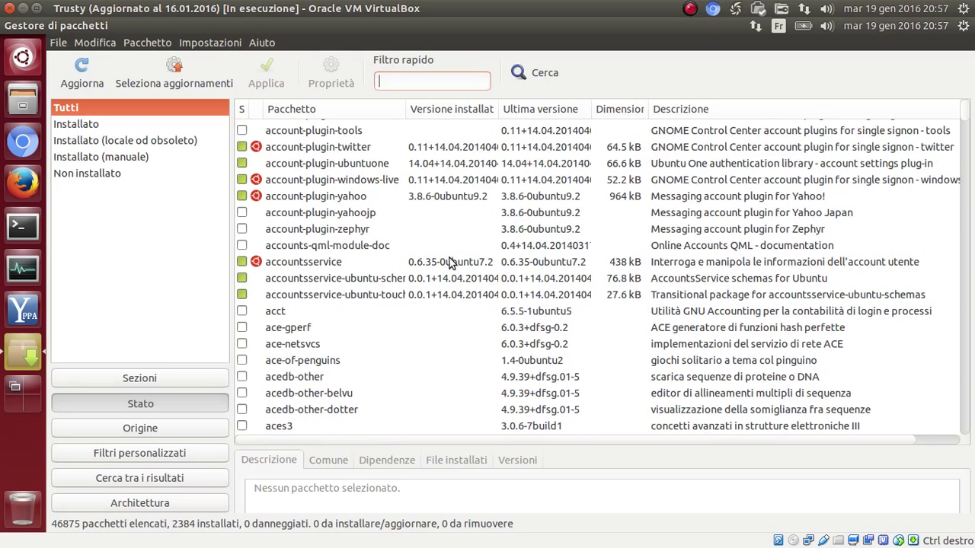
pyautogui.scroll(20, 450, 262)
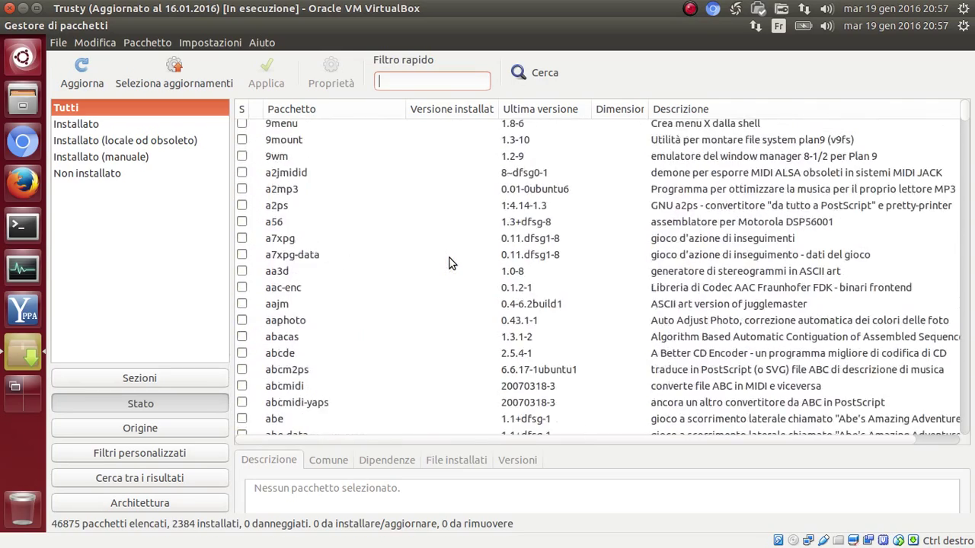
pyautogui.scroll(4, 450, 263)
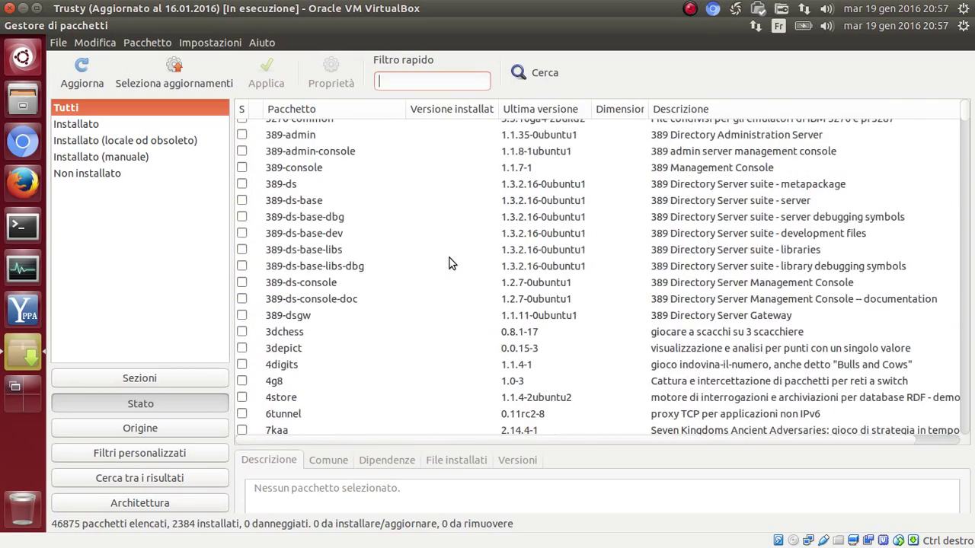
pyautogui.scroll(3, 450, 263)
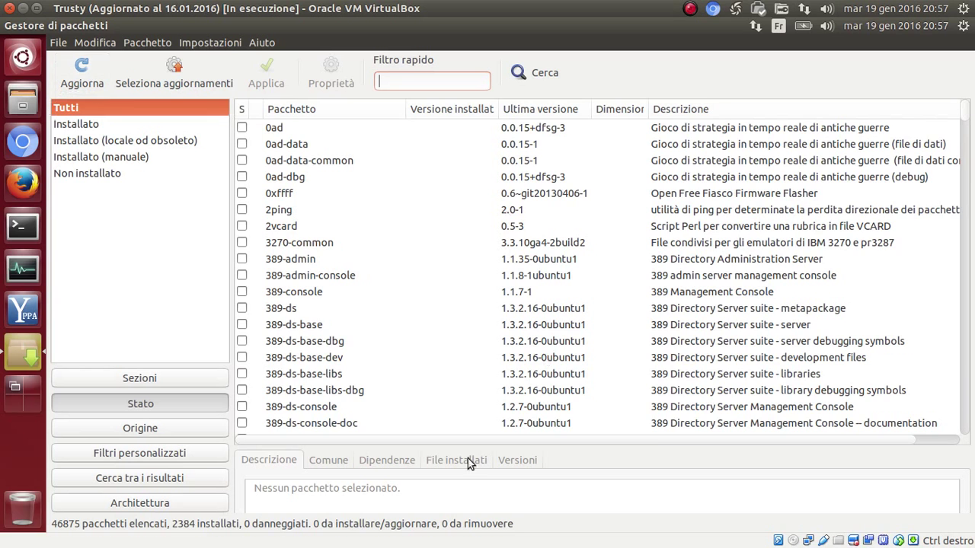
pyautogui.scroll(-4, 649, 246)
pyautogui.scroll(4, 649, 245)
# Reload the package information from the repositories and enlarge the error details window so its lines are easier to read
pyautogui.click(81, 72)
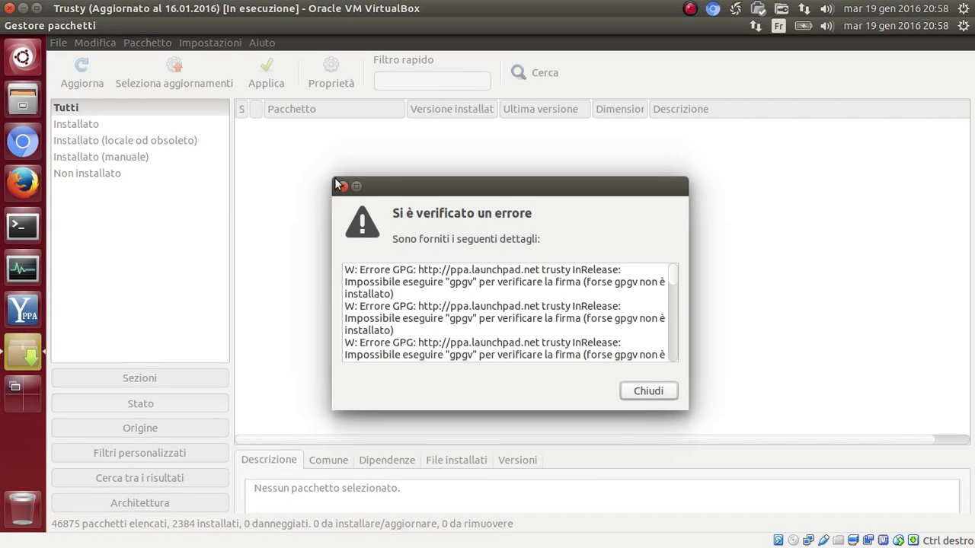
pyautogui.moveTo(333, 183); pyautogui.dragTo(140, 65)
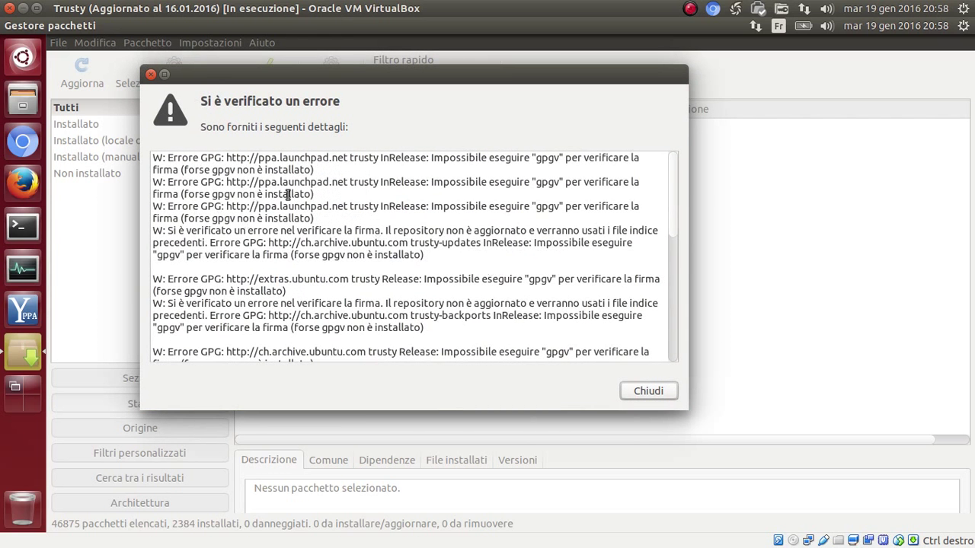
pyautogui.moveTo(424, 157); pyautogui.dragTo(517, 159)
pyautogui.click(553, 162)
pyautogui.moveTo(576, 158); pyautogui.dragTo(187, 169)
pyautogui.click(391, 229)
pyautogui.moveTo(684, 405); pyautogui.dragTo(841, 473)
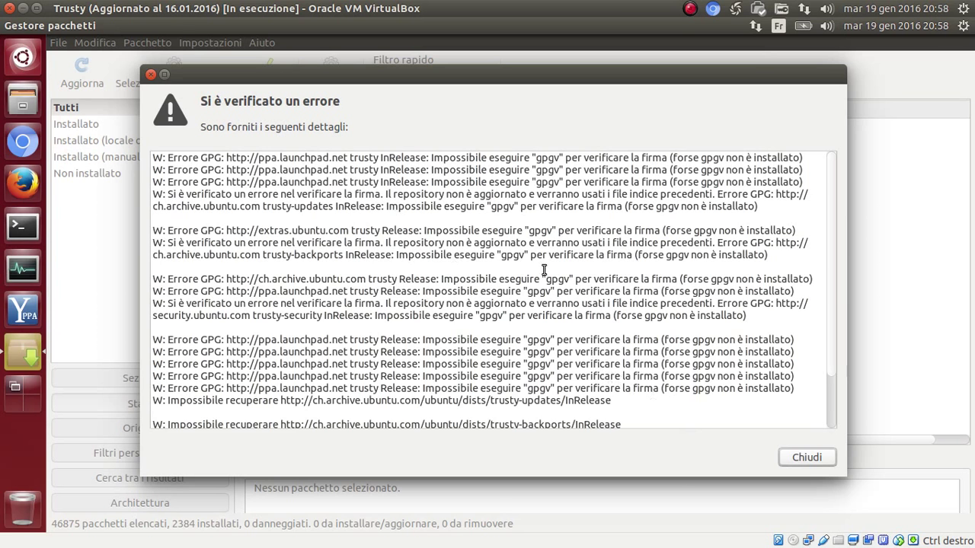
# Examine the GPG error entries for the trusty repositories, including the extras.ubuntu.com, trusty-updates and ppa.launchpad.net lines
pyautogui.moveTo(416, 183); pyautogui.dragTo(668, 211)
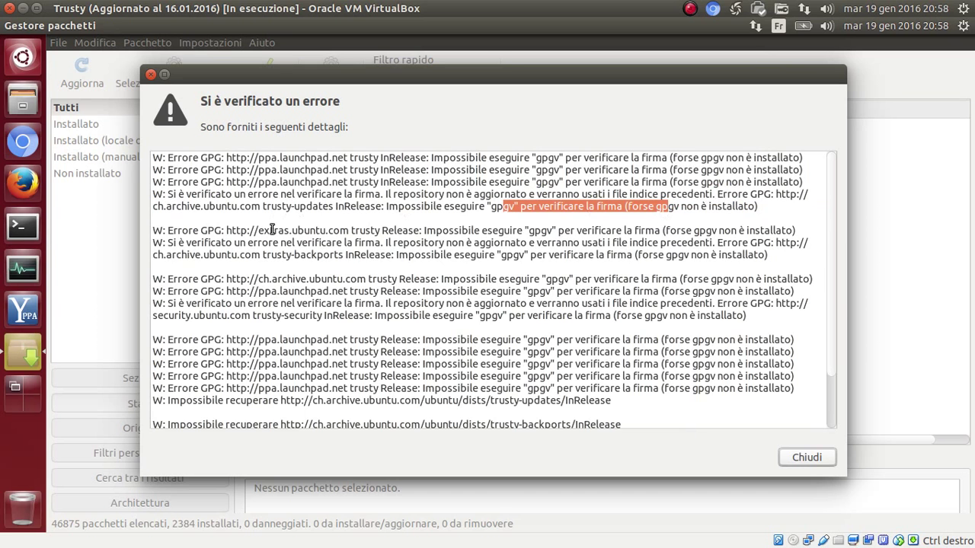
pyautogui.moveTo(270, 230); pyautogui.dragTo(546, 264)
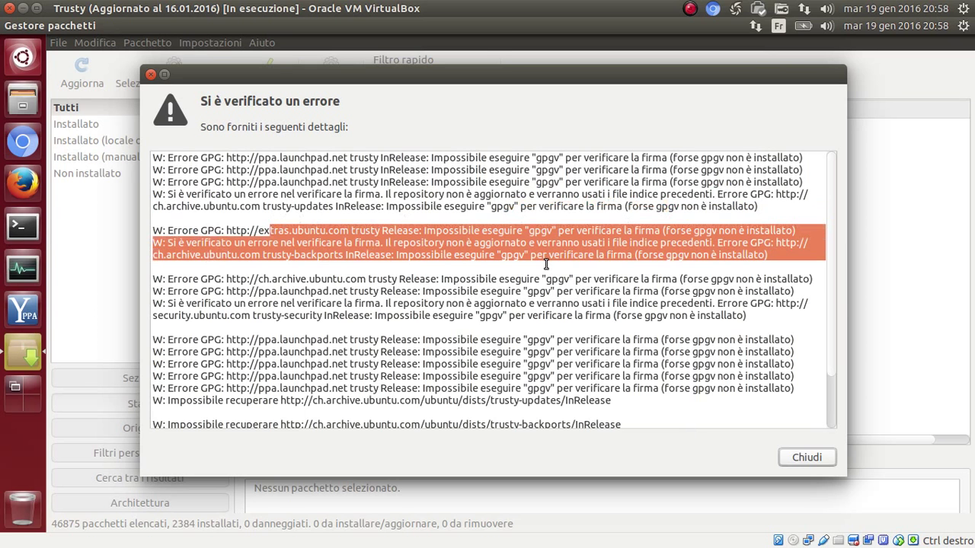
pyautogui.click(179, 231)
pyautogui.moveTo(155, 230); pyautogui.dragTo(752, 268)
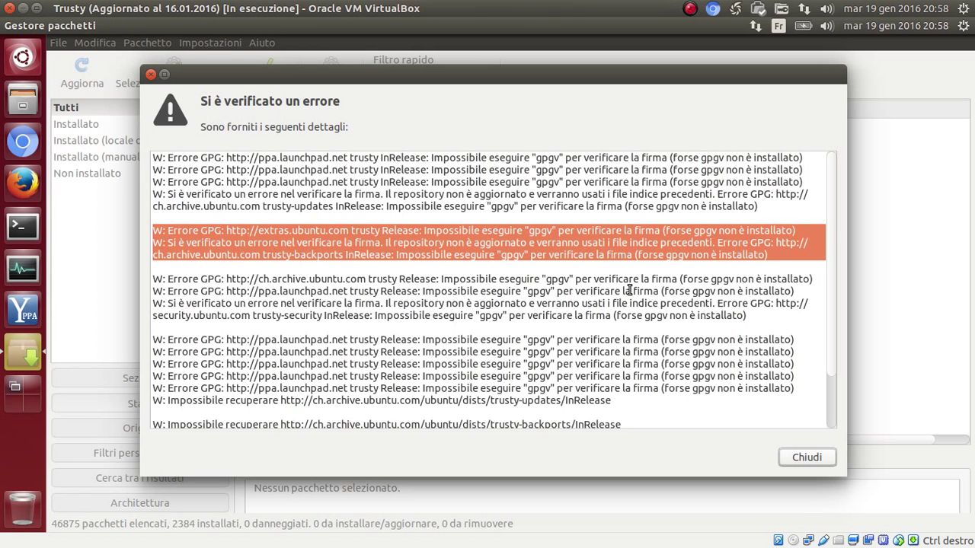
pyautogui.click(278, 233)
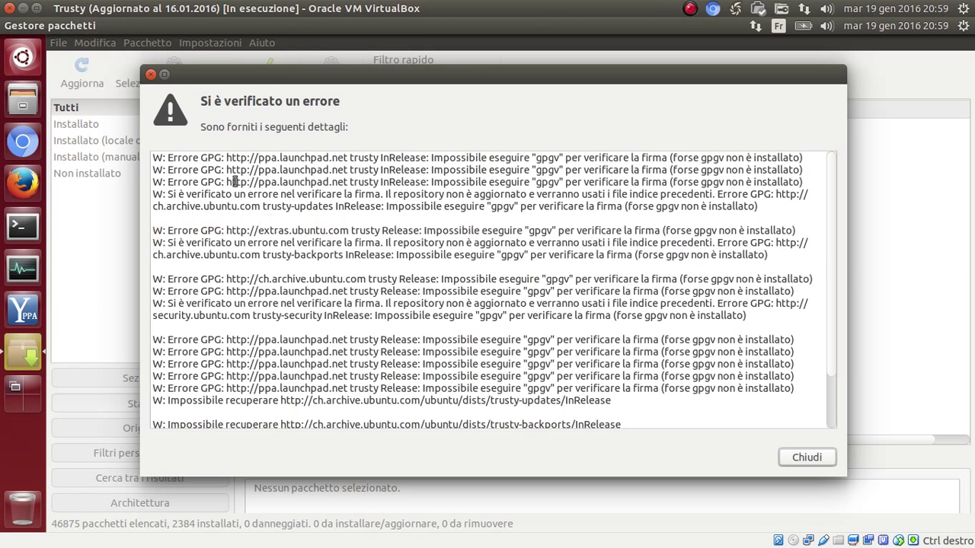
pyautogui.moveTo(231, 182); pyautogui.dragTo(470, 169)
pyautogui.click(254, 199)
pyautogui.moveTo(153, 205); pyautogui.dragTo(340, 206)
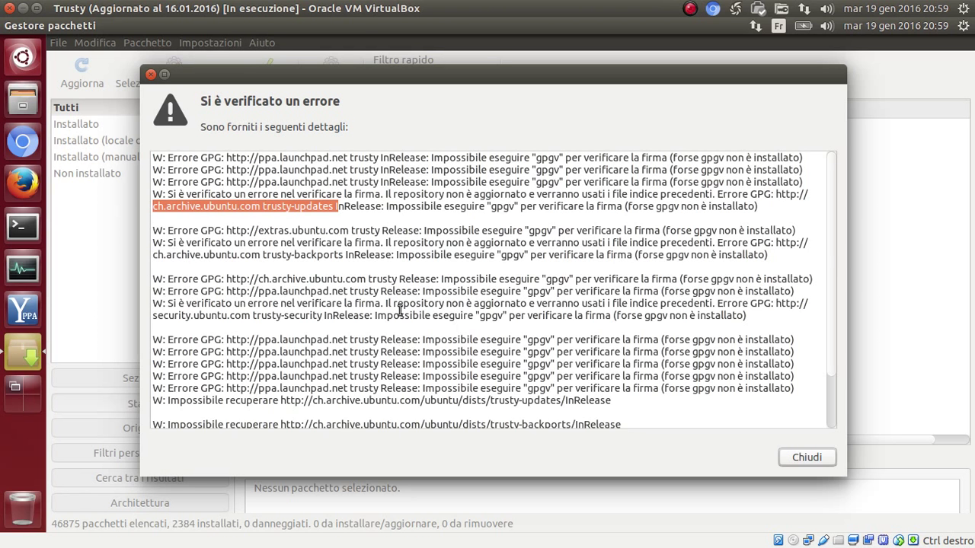
pyautogui.click(296, 206)
pyautogui.moveTo(350, 205); pyautogui.dragTo(154, 202)
pyautogui.moveTo(454, 340); pyautogui.dragTo(179, 335)
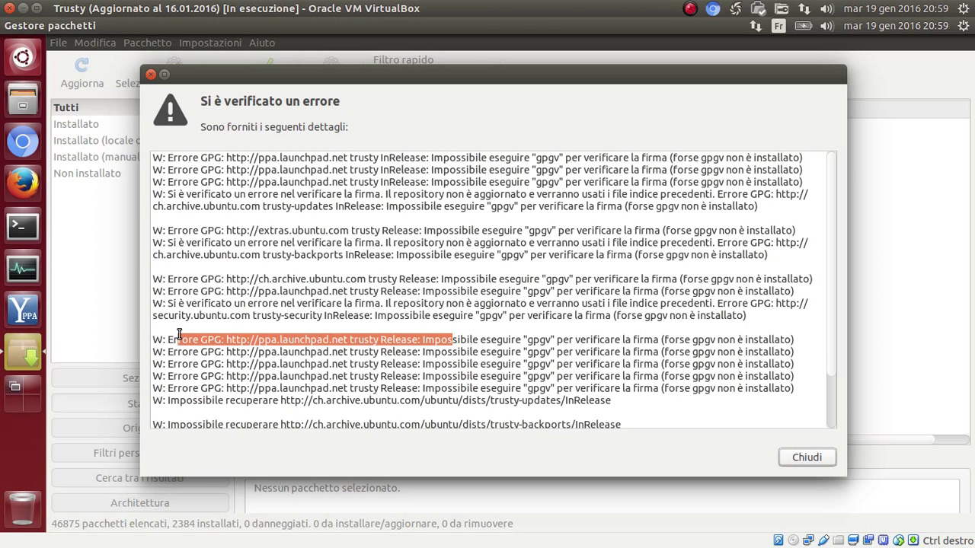
pyautogui.click(525, 336)
pyautogui.moveTo(442, 340); pyautogui.dragTo(482, 335)
pyautogui.click(698, 340)
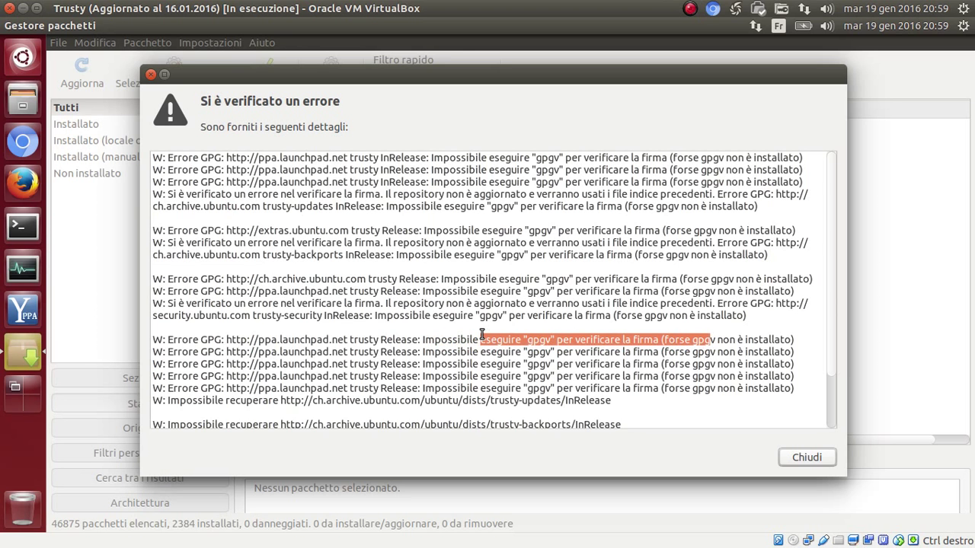
pyautogui.click(335, 329)
# Examine the end of the error list, covering the InRelease retrieval entries and the final line about index files
pyautogui.scroll(-2, 384, 380)
pyautogui.scroll(3, 486, 361)
pyautogui.scroll(-3, 485, 361)
pyautogui.moveTo(595, 412); pyautogui.dragTo(143, 411)
pyautogui.moveTo(631, 386); pyautogui.dragTo(137, 360)
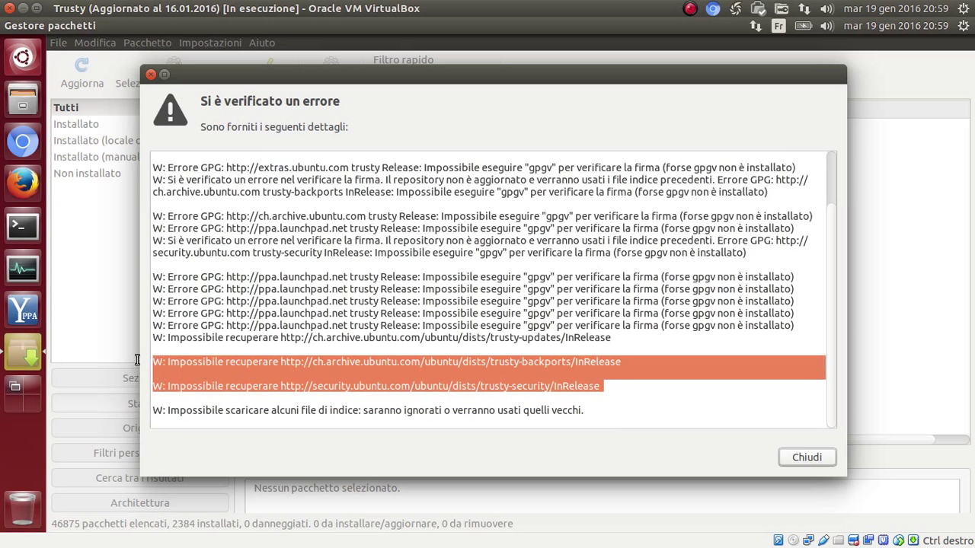
pyautogui.click(581, 227)
pyautogui.moveTo(581, 227); pyautogui.dragTo(247, 203)
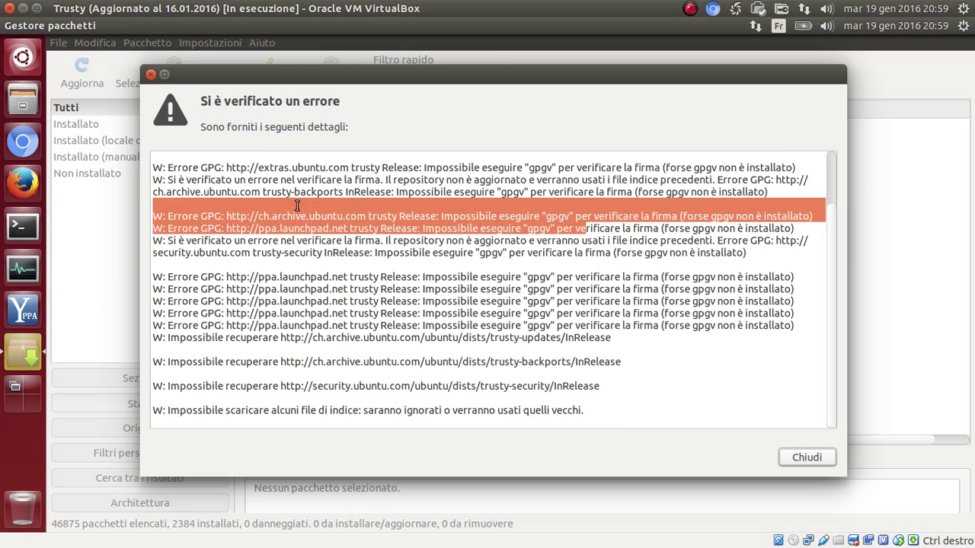
pyautogui.click(513, 296)
pyautogui.moveTo(515, 252); pyautogui.dragTo(674, 252)
pyautogui.moveTo(598, 413); pyautogui.dragTo(133, 407)
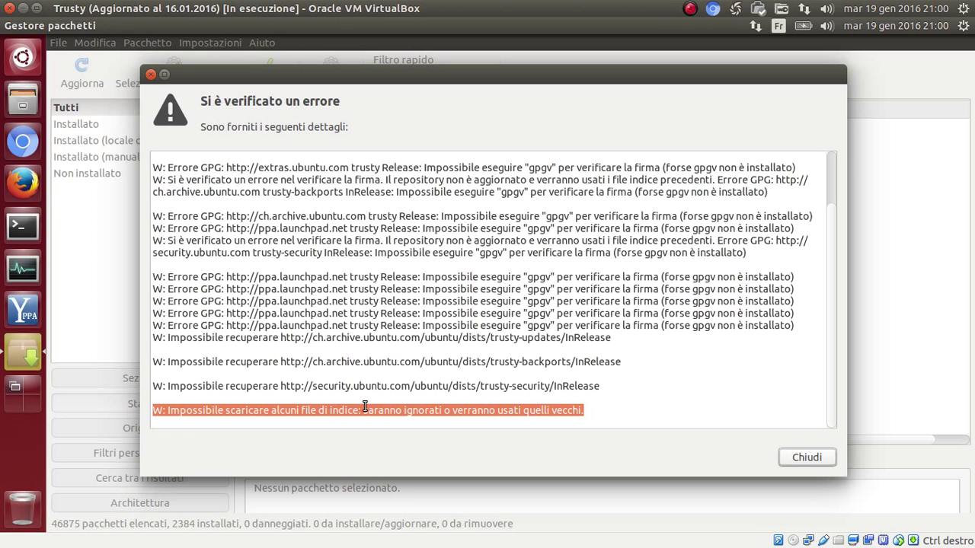
pyautogui.click(617, 414)
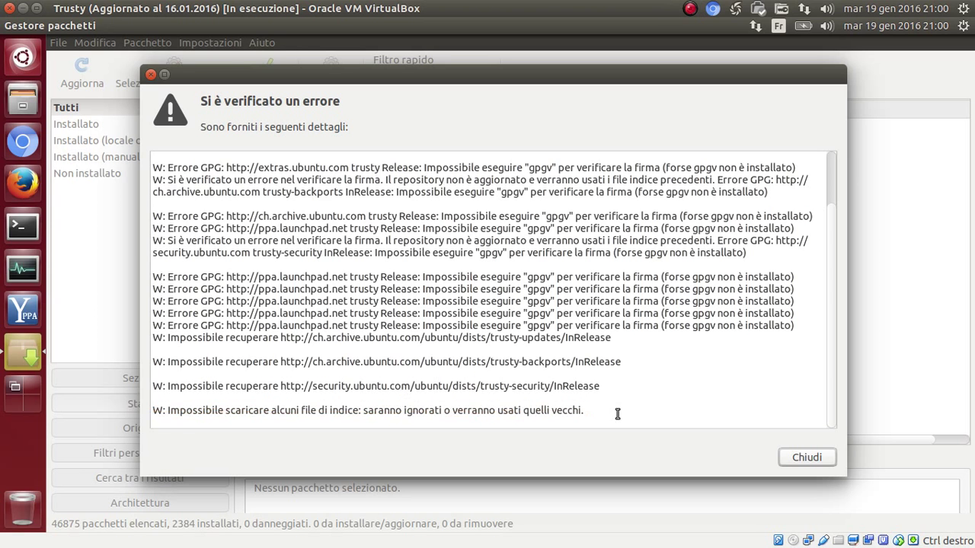
# Review the gpgv signature errors and the index file line again, and close the error details
pyautogui.moveTo(663, 325); pyautogui.dragTo(538, 321)
pyautogui.click(693, 325)
pyautogui.moveTo(729, 325); pyautogui.dragTo(574, 321)
pyautogui.moveTo(600, 412); pyautogui.dragTo(149, 416)
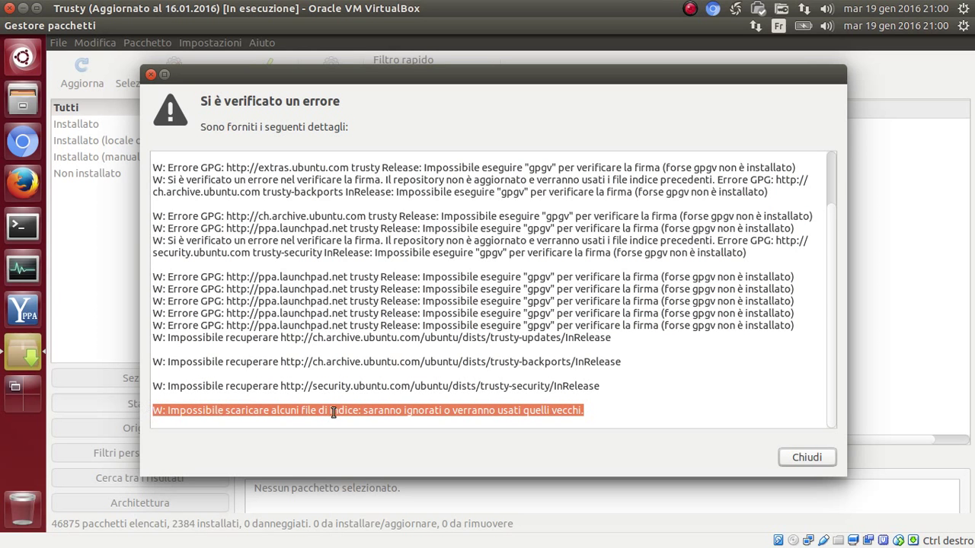
pyautogui.moveTo(441, 172); pyautogui.dragTo(468, 337)
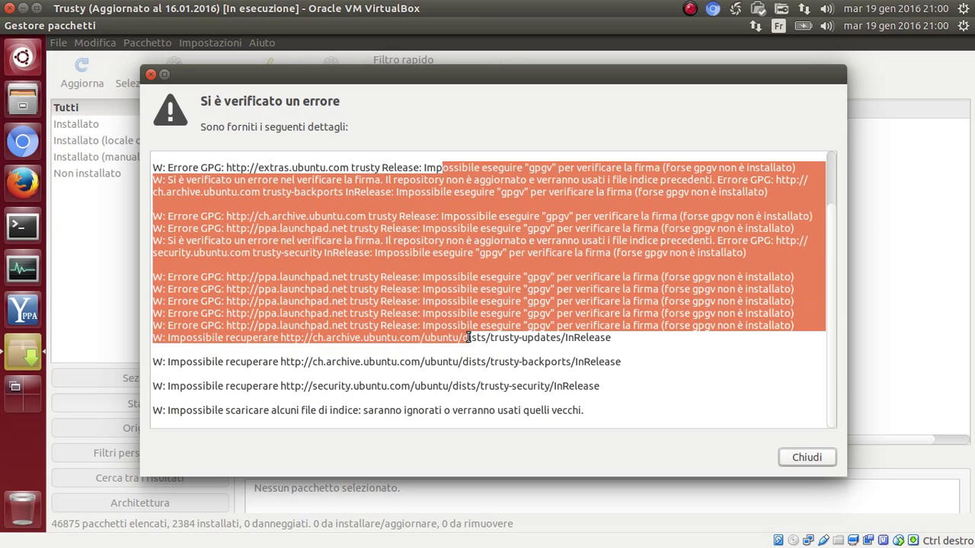
pyautogui.moveTo(508, 169); pyautogui.dragTo(504, 182)
pyautogui.moveTo(479, 242); pyautogui.dragTo(454, 338)
pyautogui.click(503, 329)
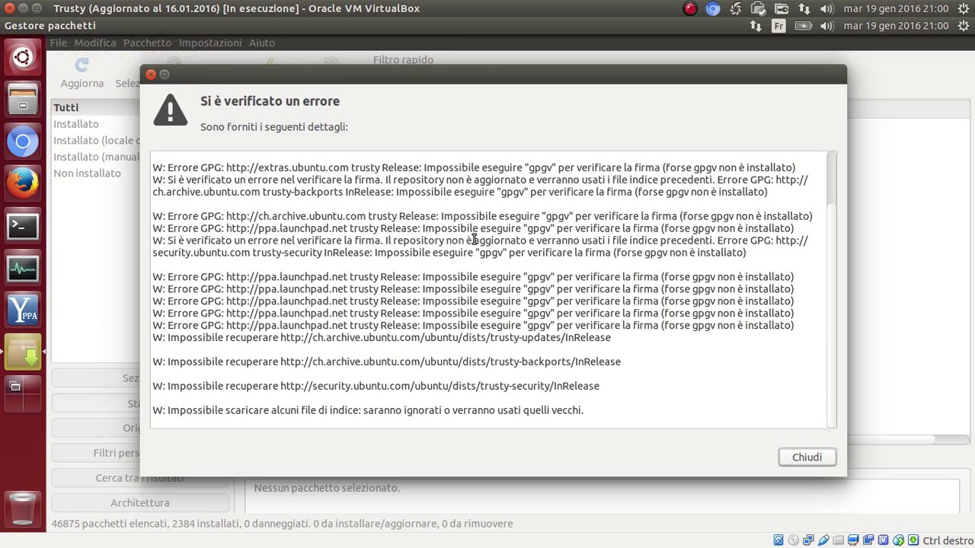
pyautogui.moveTo(689, 364); pyautogui.dragTo(447, 189)
pyautogui.click(617, 349)
pyautogui.moveTo(672, 323); pyautogui.dragTo(525, 179)
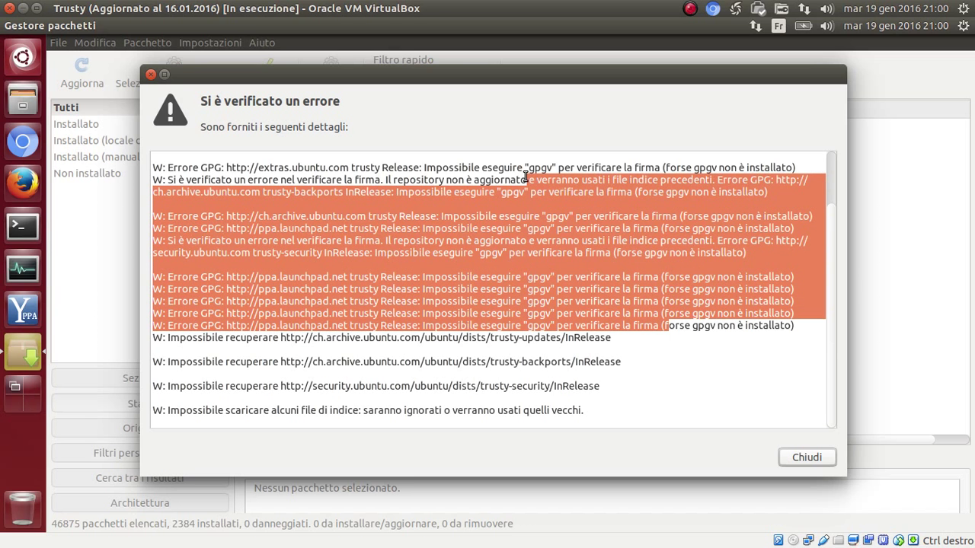
pyautogui.click(554, 338)
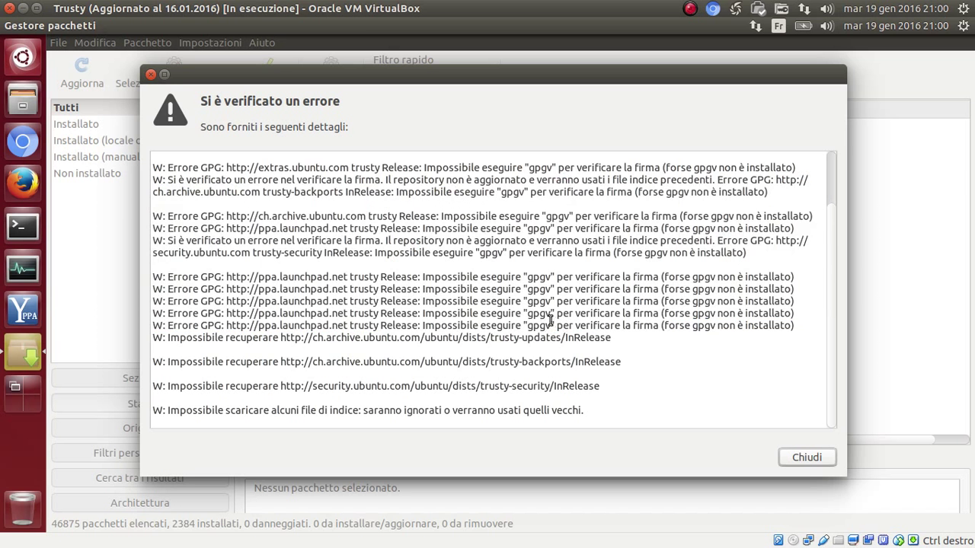
pyautogui.moveTo(553, 327); pyautogui.dragTo(525, 167)
pyautogui.click(512, 257)
pyautogui.moveTo(403, 180); pyautogui.dragTo(504, 410)
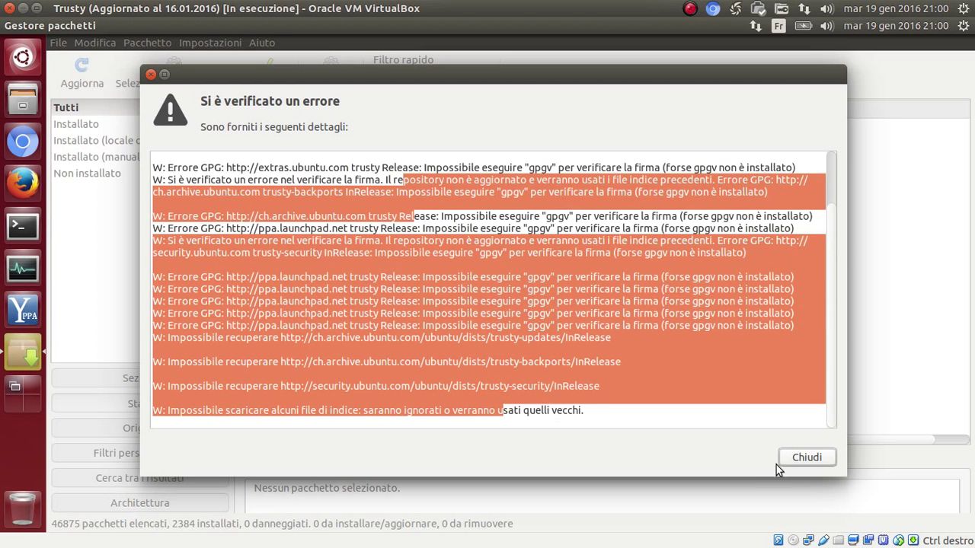
pyautogui.click(797, 461)
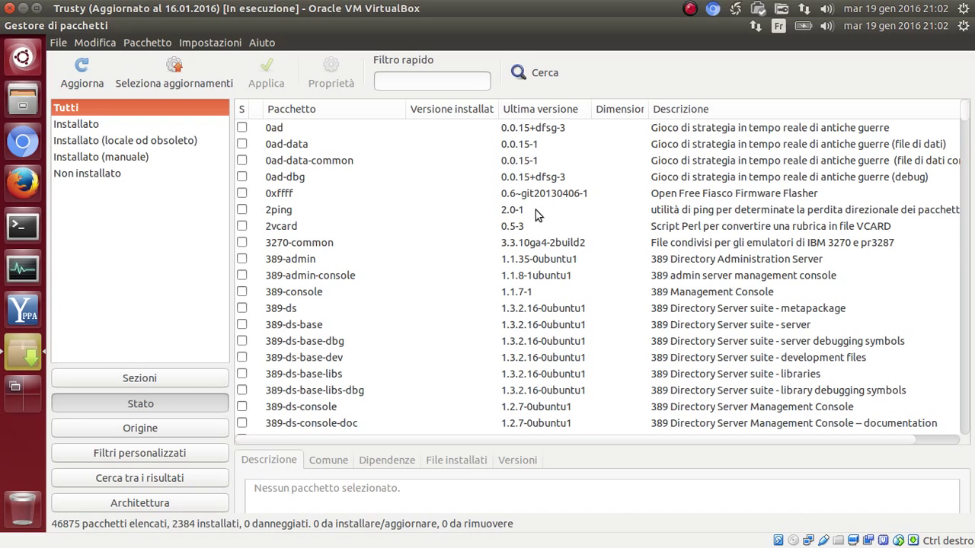
# Widen the Versione installata column in the package list
pyautogui.moveTo(496, 112); pyautogui.dragTo(510, 112)
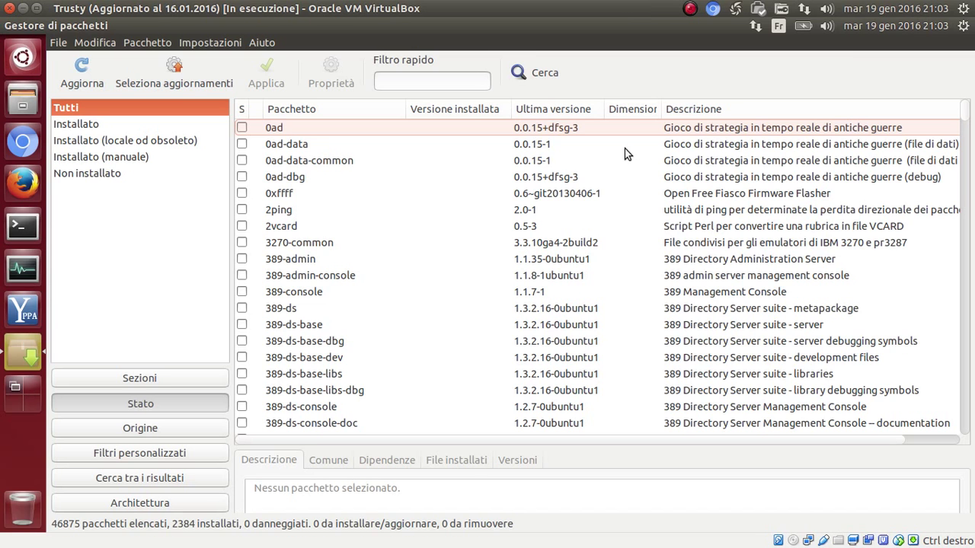
pyautogui.click(690, 10)
pyautogui.click(731, 24)
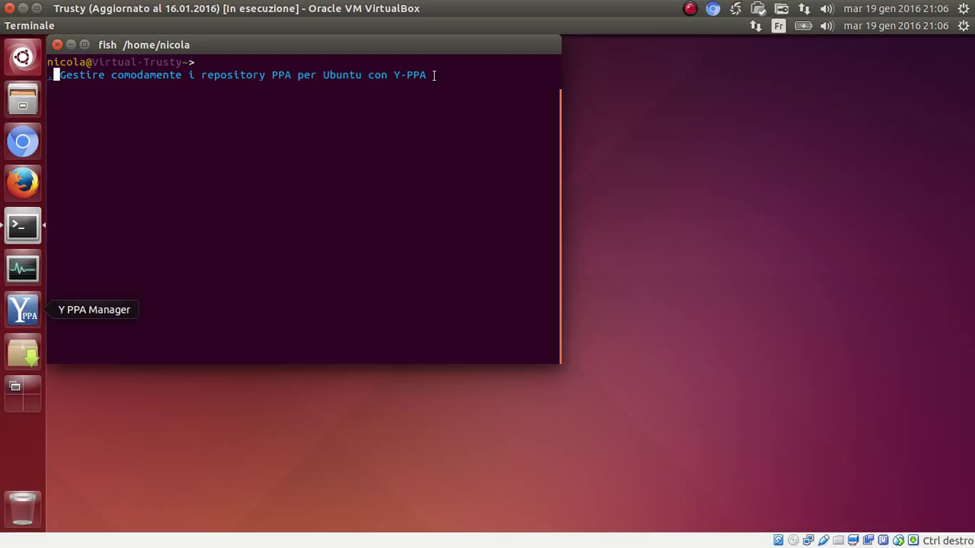
# Clear the leftover text about managing PPA repositories with Y-PPA from the terminal's command line
pyautogui.moveTo(434, 76); pyautogui.dragTo(64, 76)
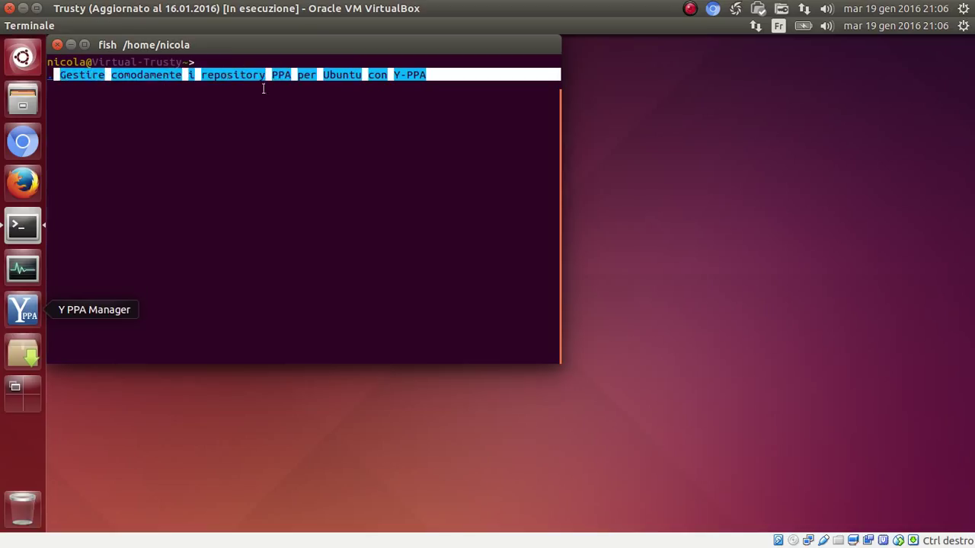
pyautogui.click(438, 75)
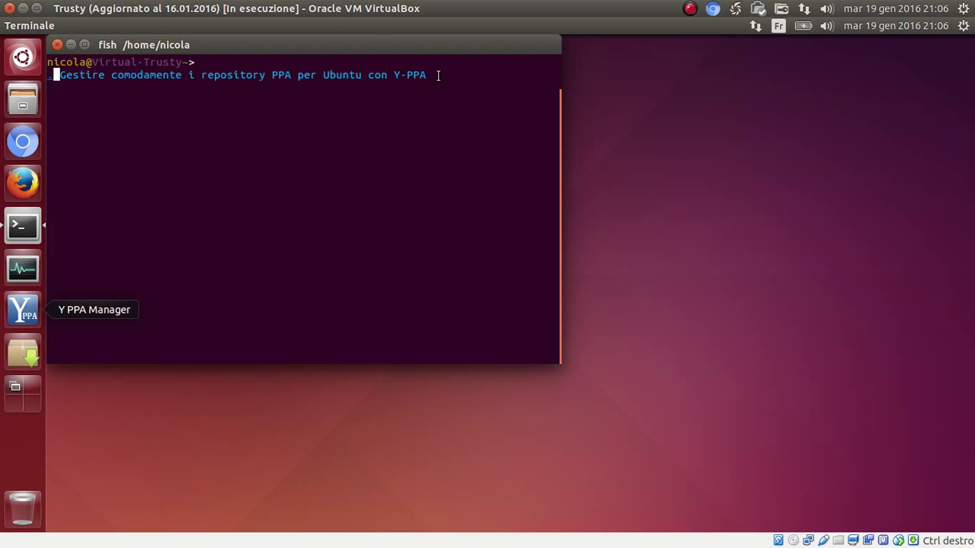
pyautogui.press('Delete')
pyautogui.press('Delete')
pyautogui.press('Delete')
pyautogui.press('Delete')
pyautogui.press('Delete')
pyautogui.press('Delete')
pyautogui.press('Delete')
pyautogui.press('Delete')
pyautogui.press('Delete')
pyautogui.press('Delete')
pyautogui.press('Delete')
pyautogui.press('Delete')
pyautogui.press('Delete')
pyautogui.press('Delete')
pyautogui.press('Delete')
pyautogui.press('Delete')
pyautogui.press('Delete')
pyautogui.press('Delete')
pyautogui.press('Delete')
pyautogui.press('Delete')
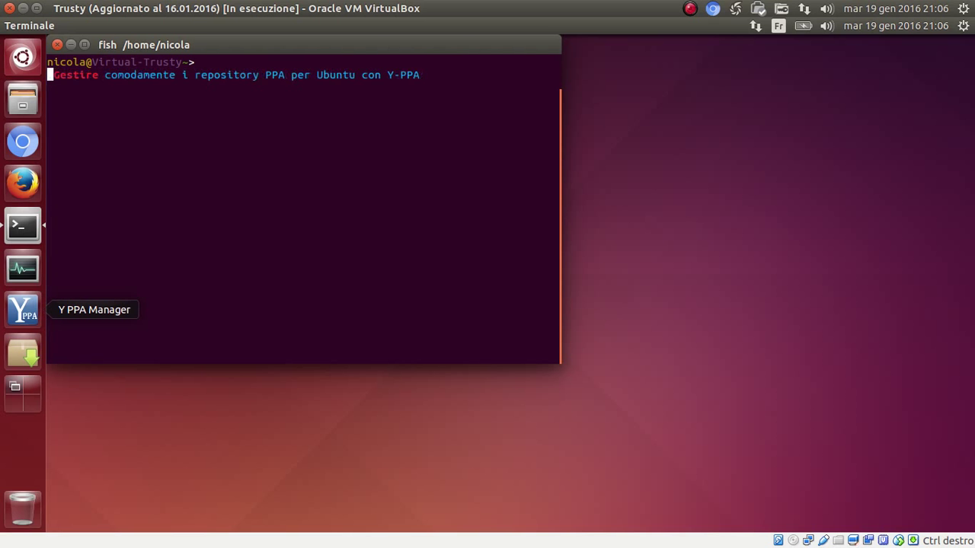
pyautogui.press('Delete')
pyautogui.press('Delete')
pyautogui.press('Delete')
pyautogui.press('Delete')
pyautogui.press('Delete')
pyautogui.press('Delete')
pyautogui.press('Delete')
pyautogui.press('Delete')
pyautogui.press('Delete')
pyautogui.press('Delete')
pyautogui.press('Delete')
pyautogui.press('Delete')
pyautogui.press('Delete')
pyautogui.press('Delete')
pyautogui.press('Delete')
pyautogui.press('Delete')
pyautogui.press('Delete')
pyautogui.press('Delete')
pyautogui.press('Delete')
pyautogui.press('Delete')
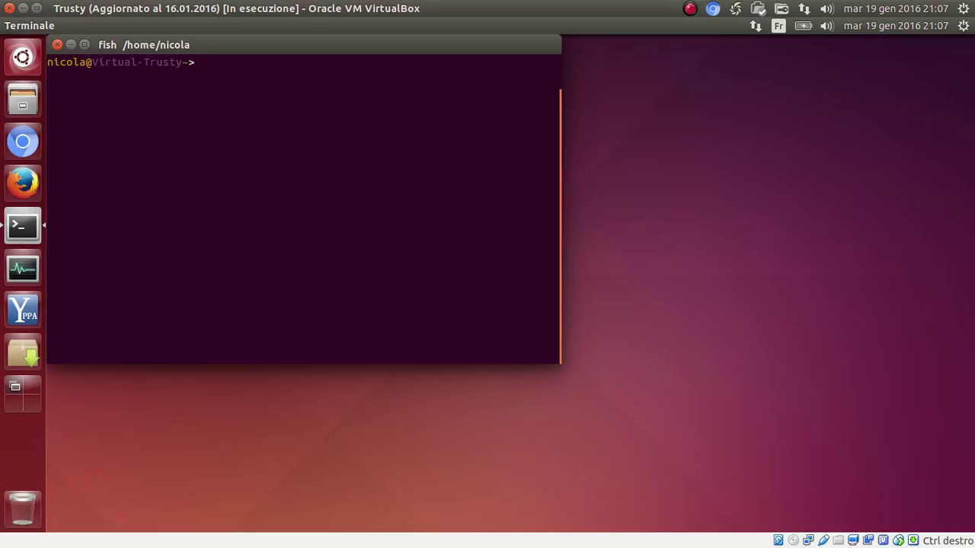
# Start a root shell in the terminal with sudo -s and authenticate with the account password
pyautogui.write('sudo -s')
pyautogui.press('Left')
pyautogui.press('Home')
pyautogui.press('Right')
pyautogui.press('Right')
pyautogui.press('Right')
pyautogui.press('Right')
pyautogui.press('Right')
pyautogui.press('Right')
pyautogui.press('Right')
pyautogui.press('Return')
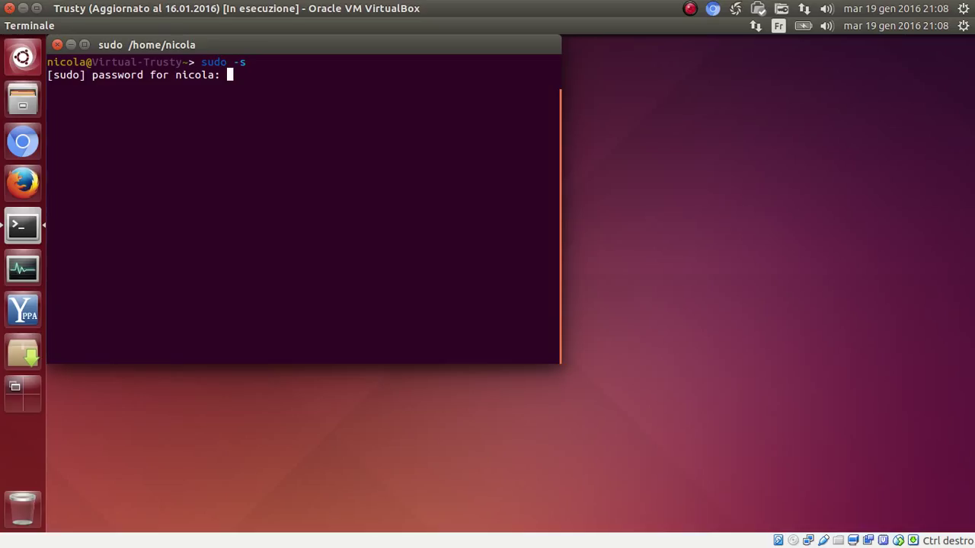
pyautogui.press('Return')
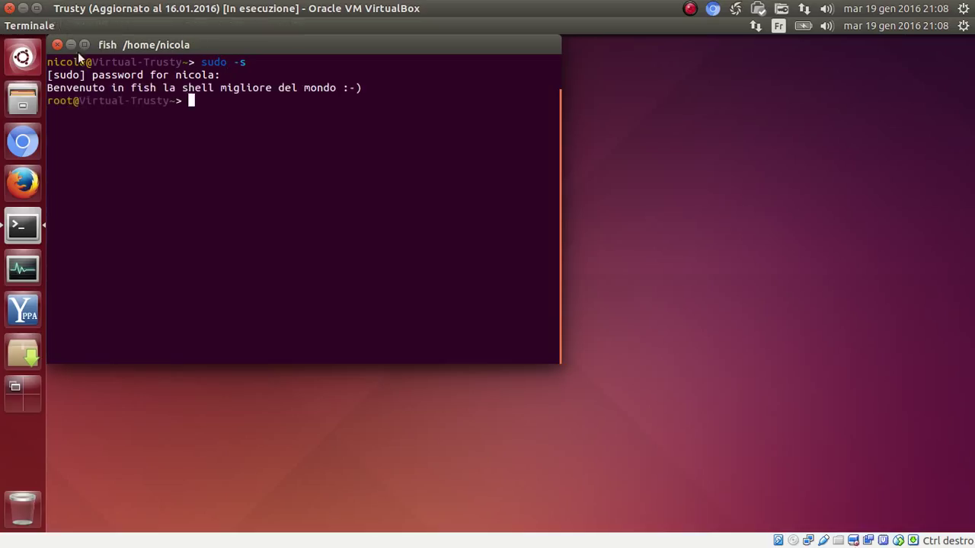
# Compare the account names in the terminal prompts before and after switching to root
pyautogui.moveTo(91, 63); pyautogui.dragTo(48, 64)
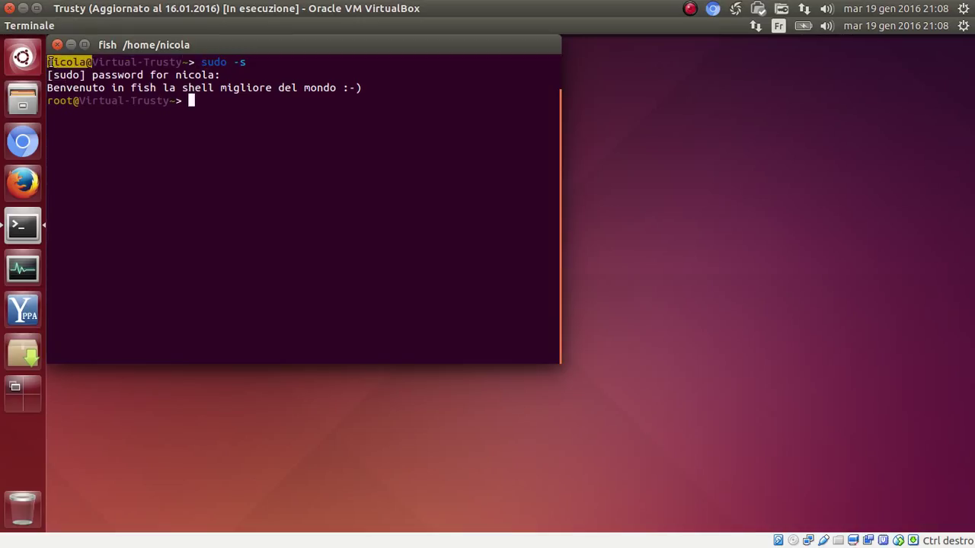
pyautogui.click(99, 63)
pyautogui.moveTo(93, 63); pyautogui.dragTo(48, 62)
pyautogui.click(69, 70)
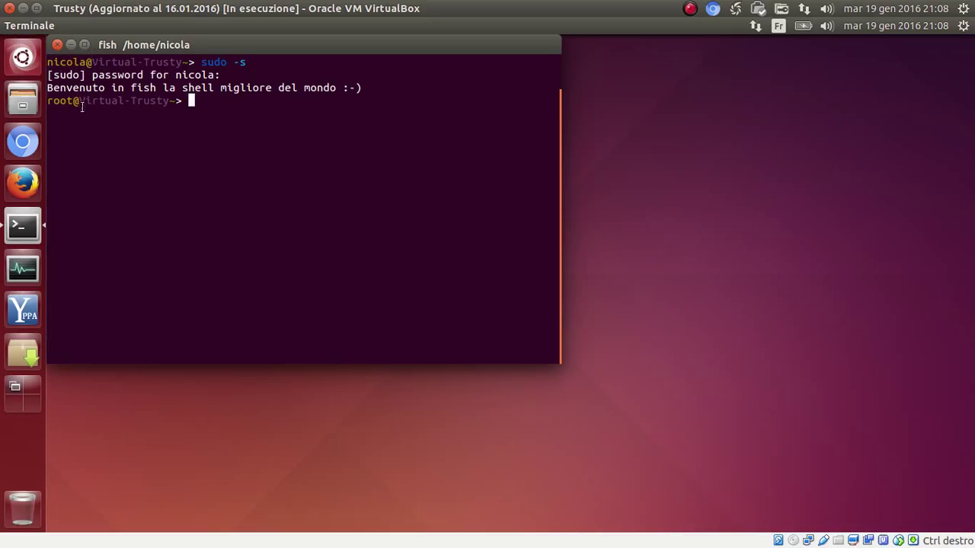
pyautogui.moveTo(84, 107); pyautogui.dragTo(47, 102)
pyautogui.click(82, 105)
# Launch nautilus from the root shell and open the /etc/apt folder
pyautogui.write('nautilus')
pyautogui.press('Return')
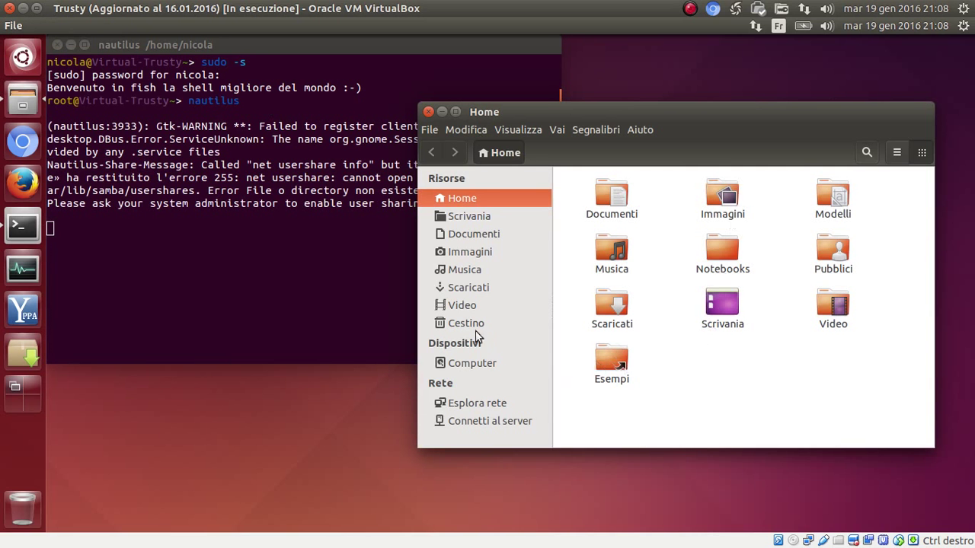
pyautogui.click(469, 367)
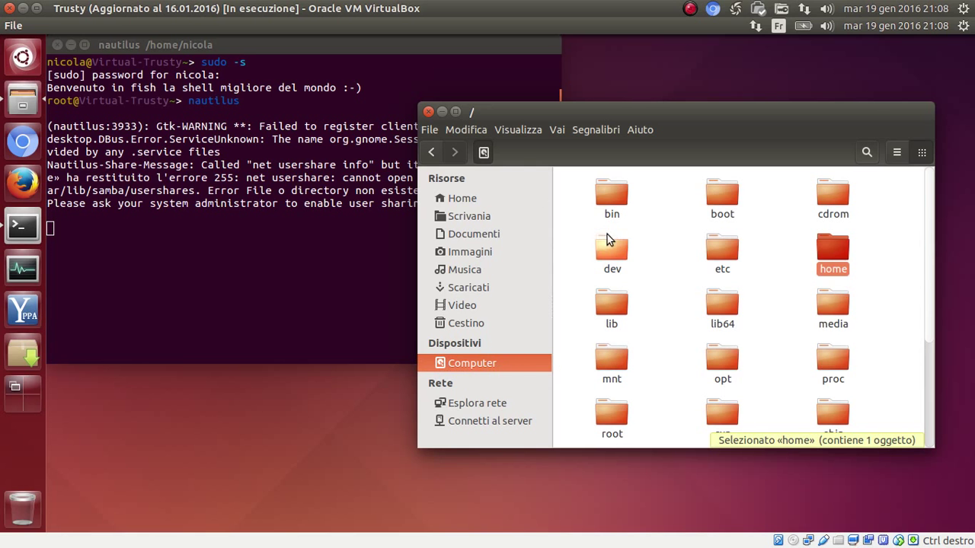
pyautogui.click(652, 306)
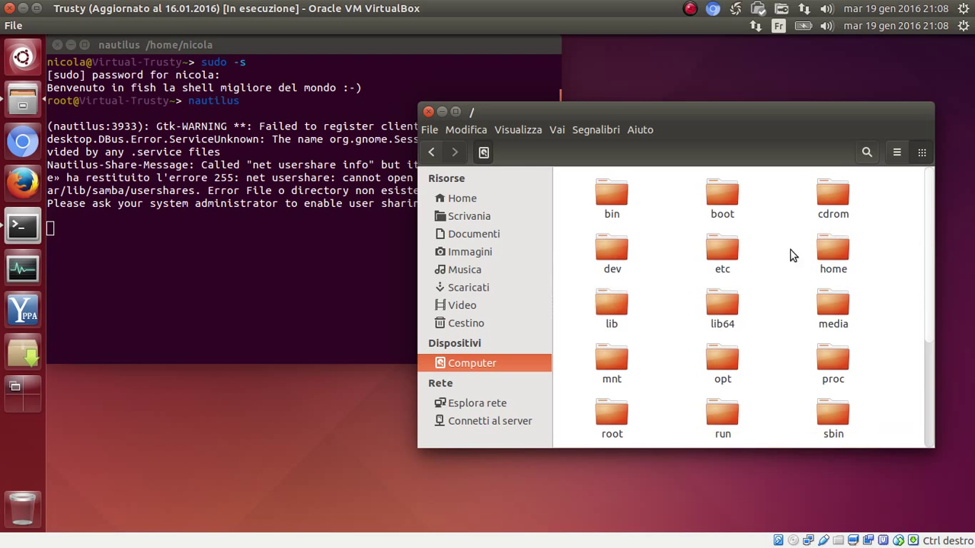
pyautogui.click(727, 251)
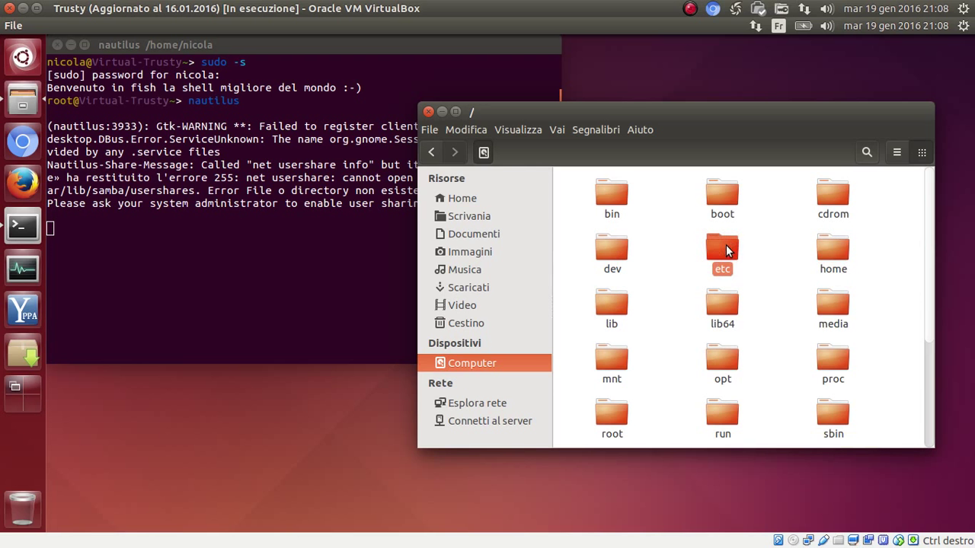
pyautogui.doubleClick(725, 251)
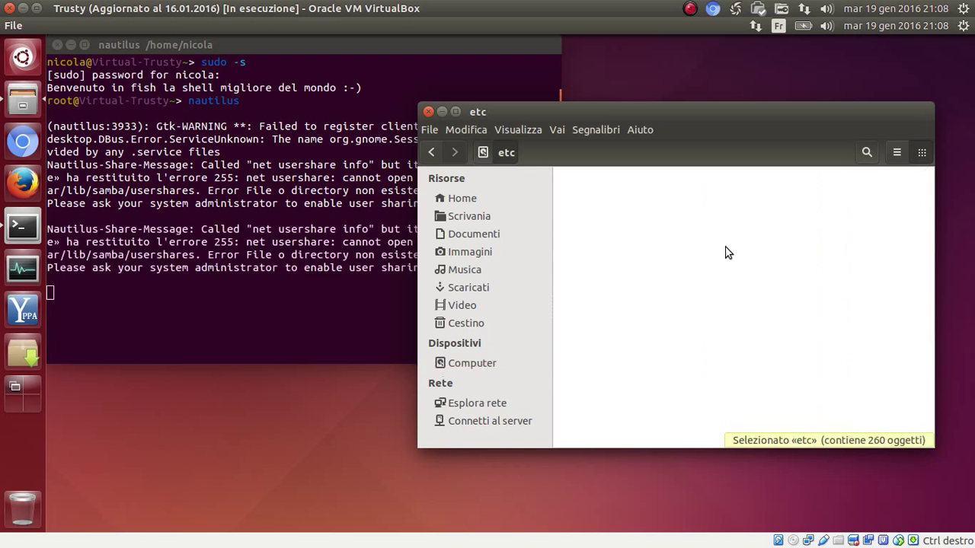
pyautogui.doubleClick(615, 307)
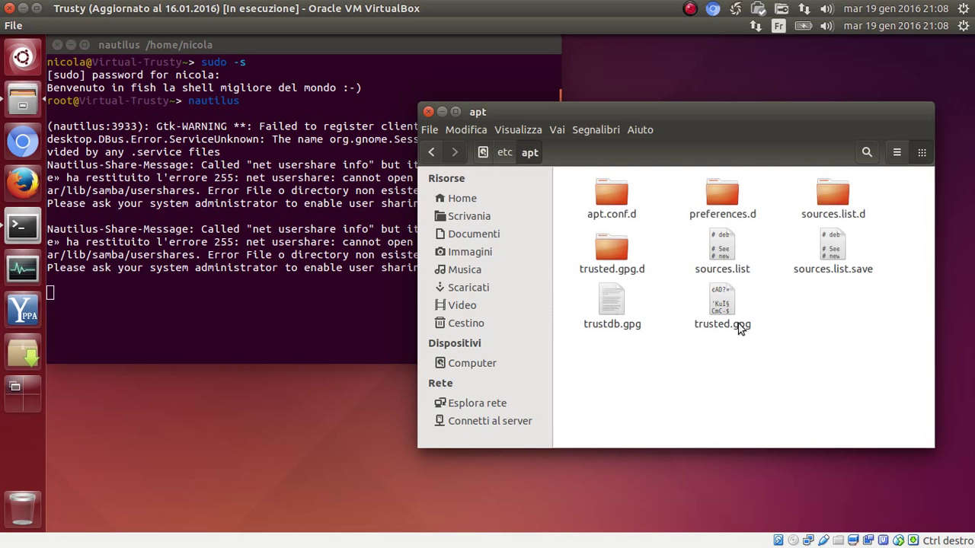
pyautogui.moveTo(892, 374); pyautogui.dragTo(603, 183)
pyautogui.click(888, 417)
pyautogui.click(605, 251)
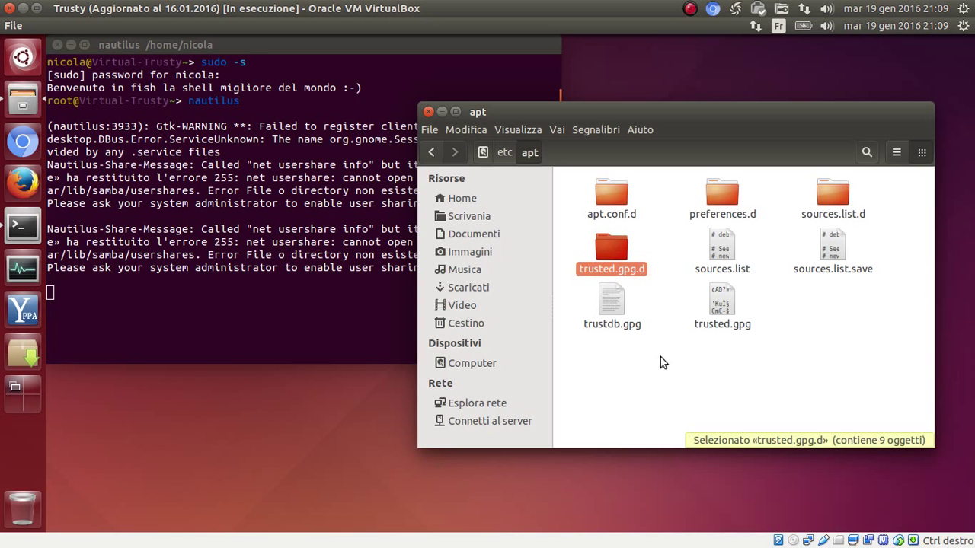
pyautogui.click(613, 304)
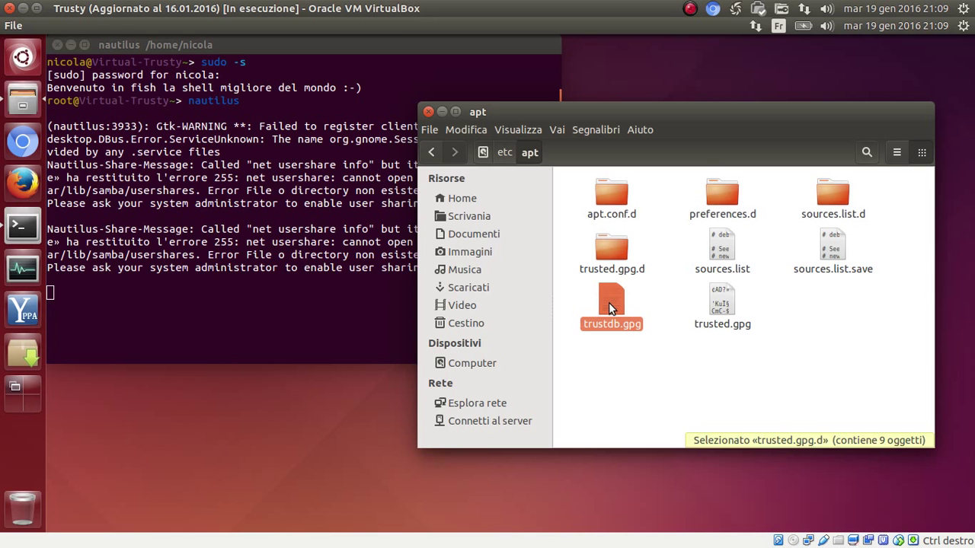
# Rename the trusted.gpg.d folder in /etc/apt as x_trusted.gpg.d
pyautogui.click(615, 259)
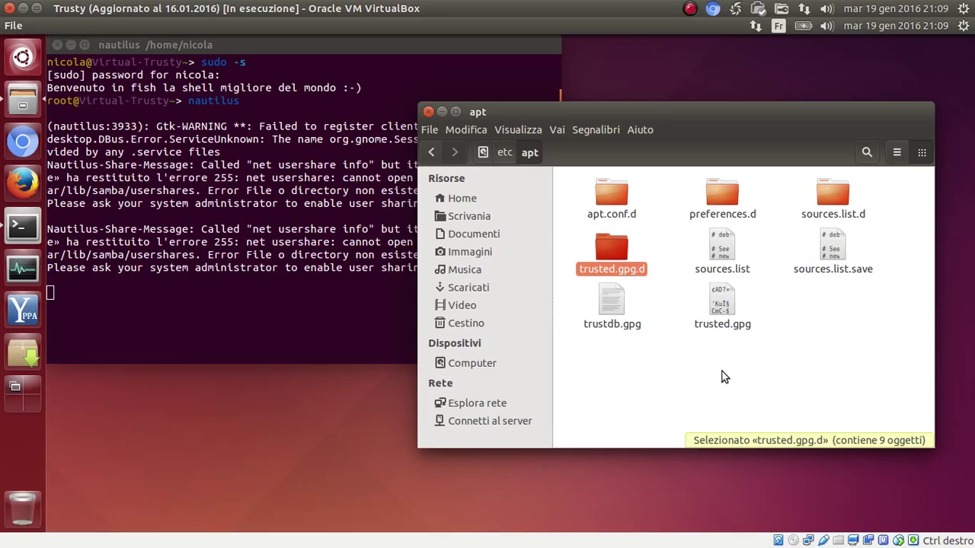
pyautogui.press('F2')
pyautogui.press('Home')
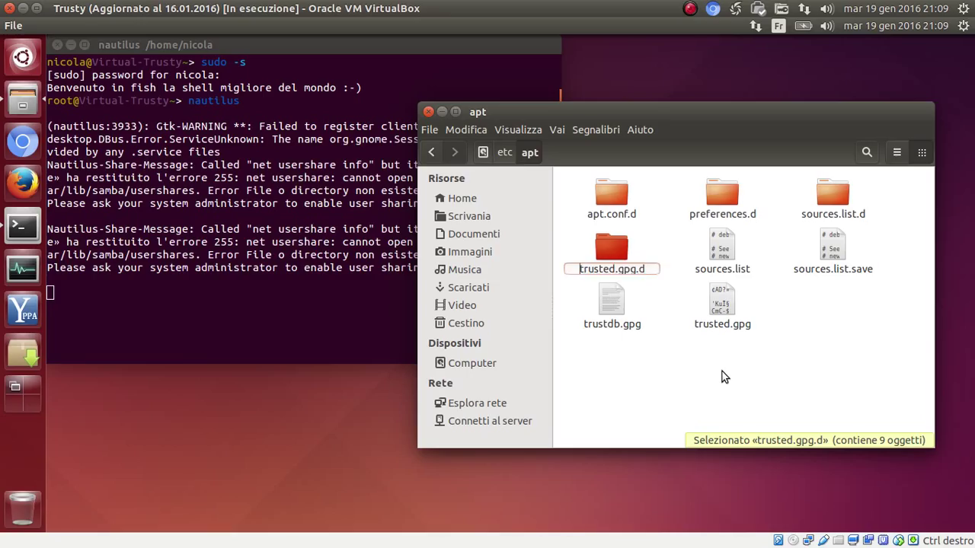
pyautogui.write('x_')
pyautogui.press('Return')
# Rename the trustdb.gpg file in /etc/apt as x_trustdb.gpg
pyautogui.press('Down')
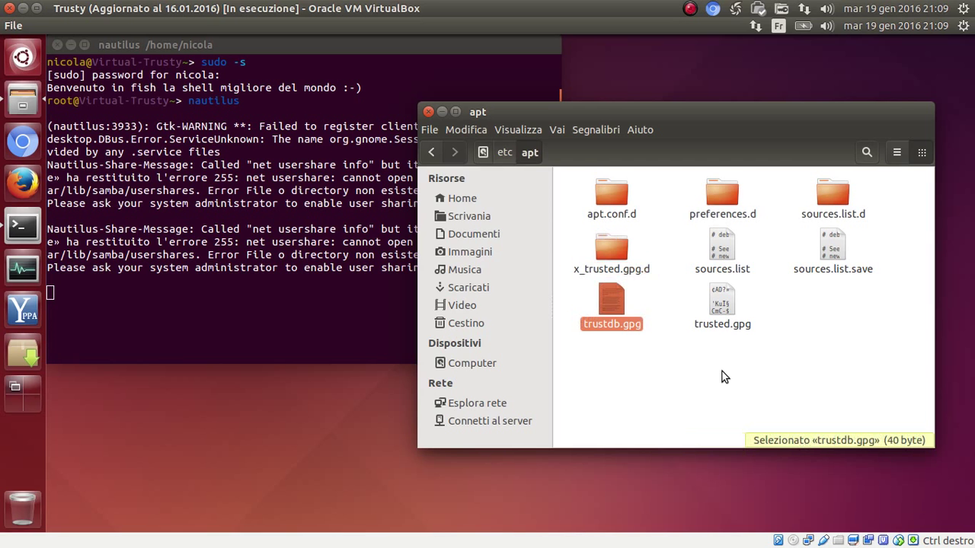
pyautogui.press('F2')
pyautogui.press('Home')
pyautogui.write('x_')
pyautogui.press('Return')
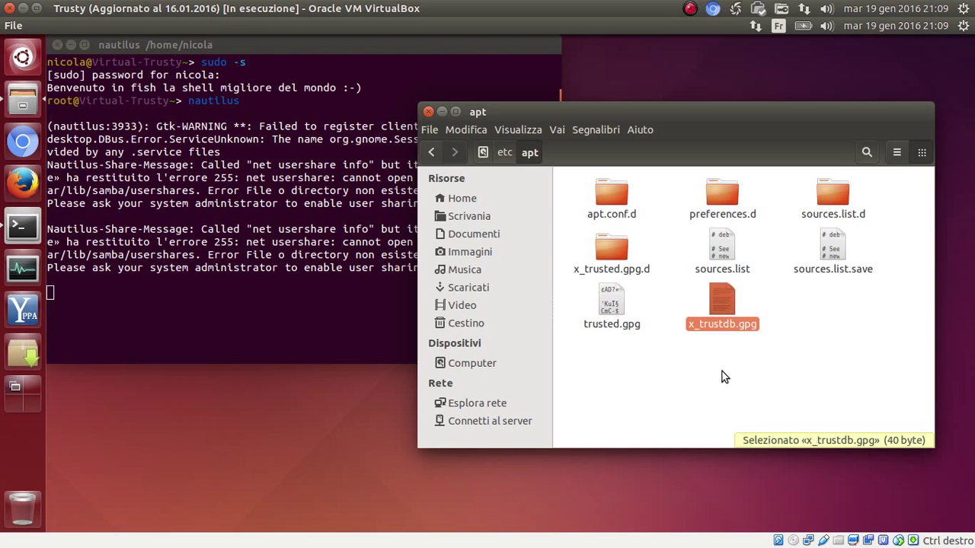
# Rename the trusted.gpg file in /etc/apt as x_trusted.gpg
pyautogui.press('Left')
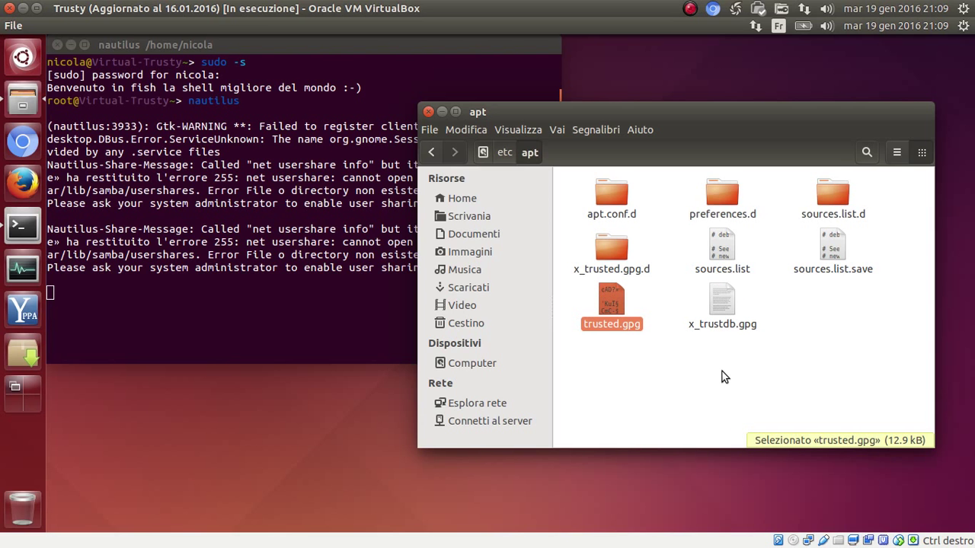
pyautogui.press('F2')
pyautogui.press('Home')
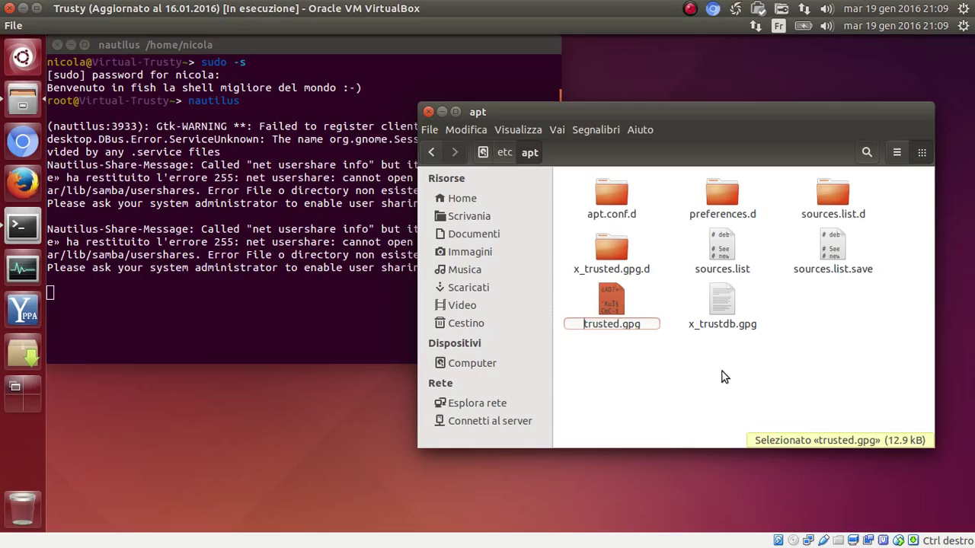
pyautogui.write('x_')
pyautogui.press('Return')
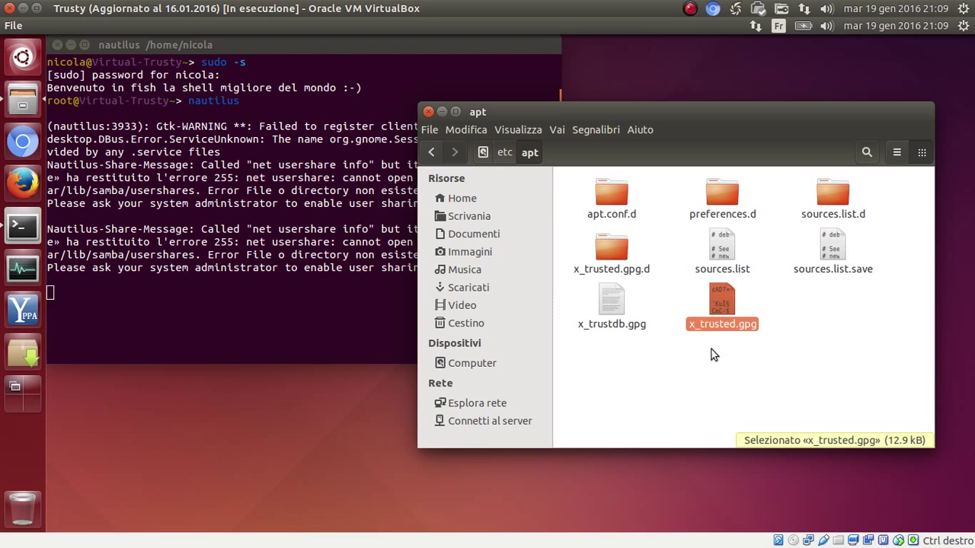
pyautogui.moveTo(784, 350); pyautogui.dragTo(620, 309)
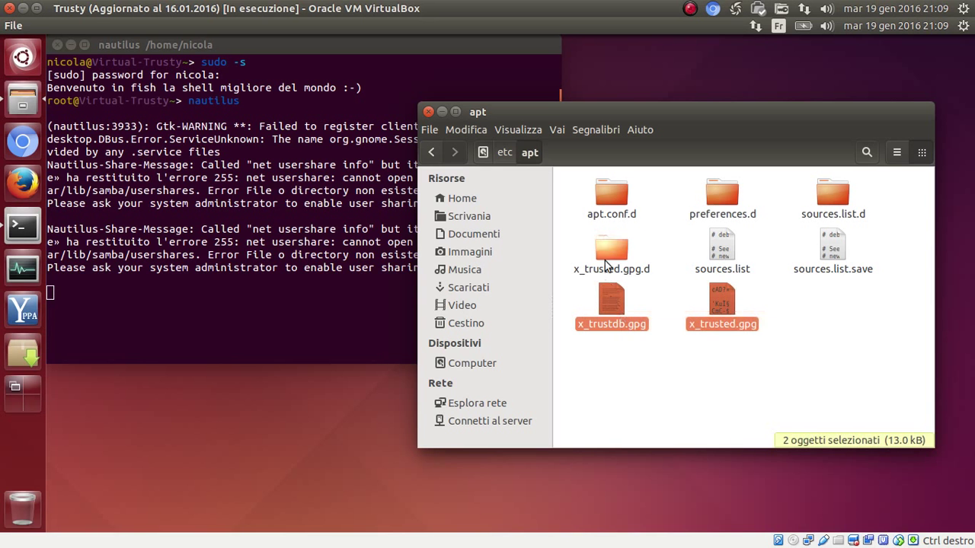
pyautogui.keyDown('ctrl'); pyautogui.click(607, 242); pyautogui.keyUp('ctrl')
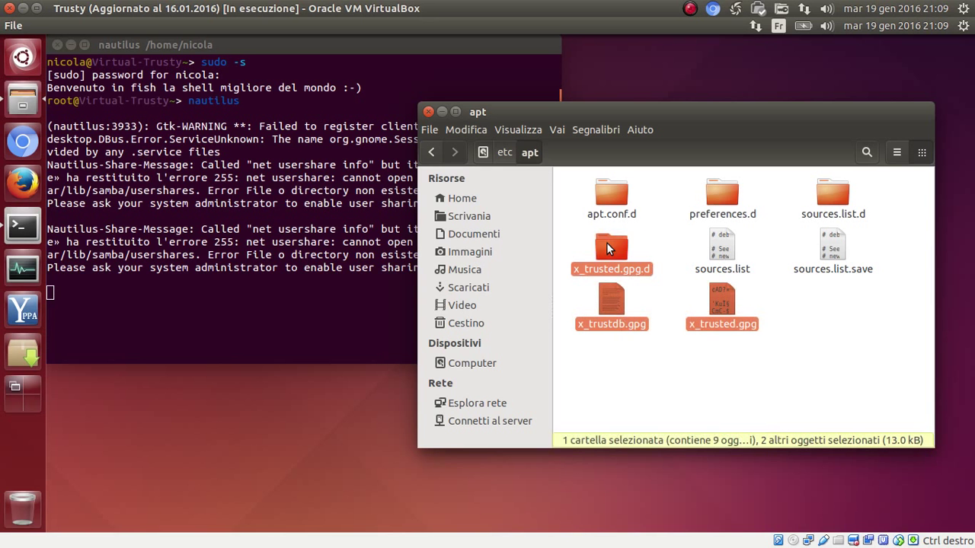
pyautogui.click(707, 376)
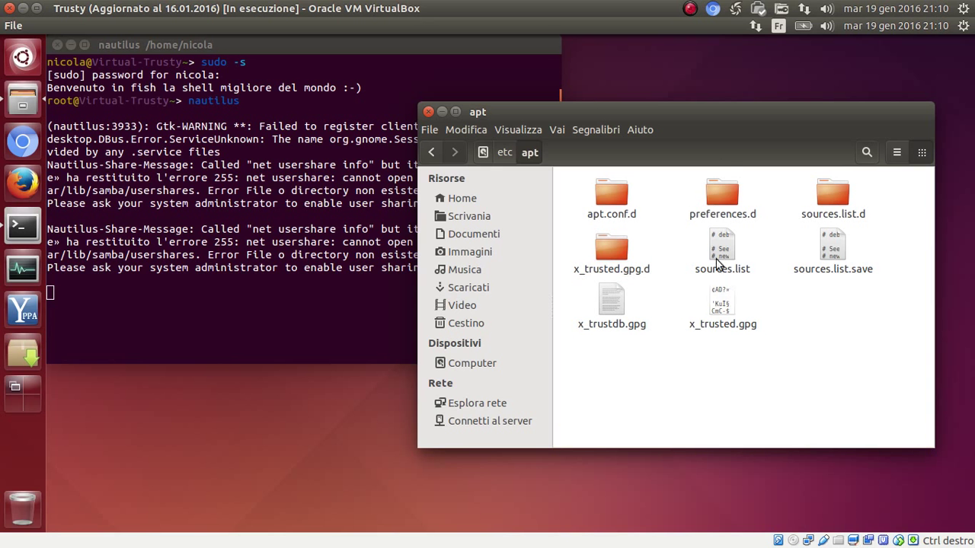
# Reposition the apt folder window, then launch Y PPA Manager and authenticate with the account password
pyautogui.moveTo(731, 113); pyautogui.dragTo(766, 54)
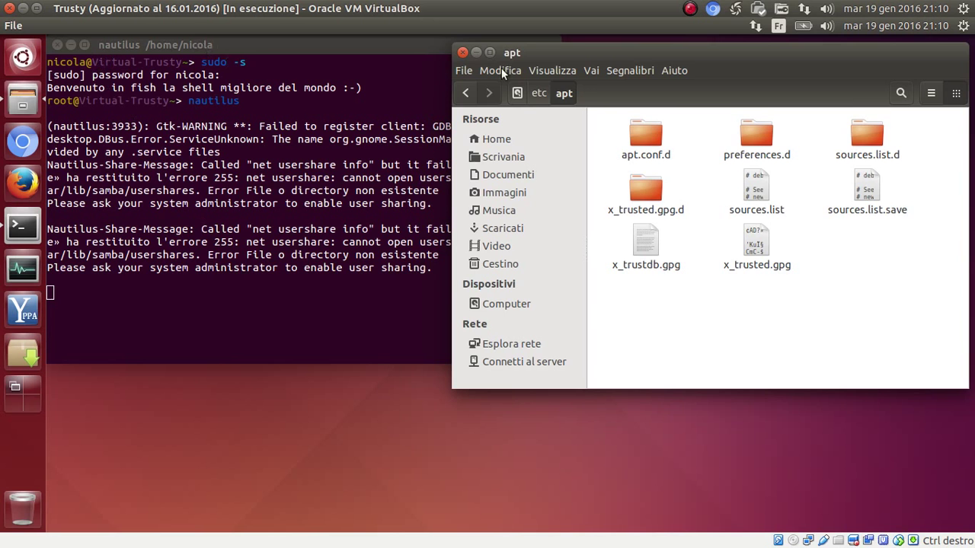
pyautogui.moveTo(554, 50); pyautogui.dragTo(239, 46)
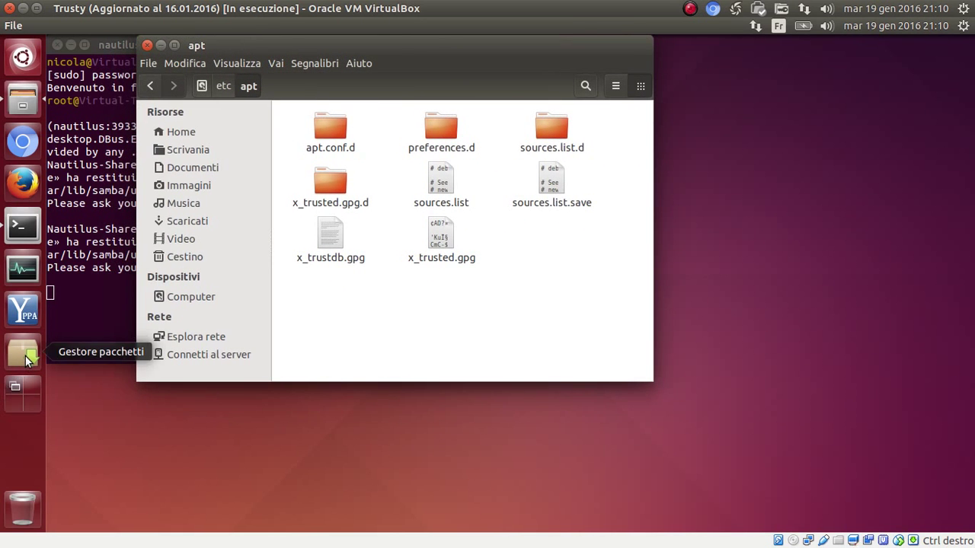
pyautogui.click(23, 311)
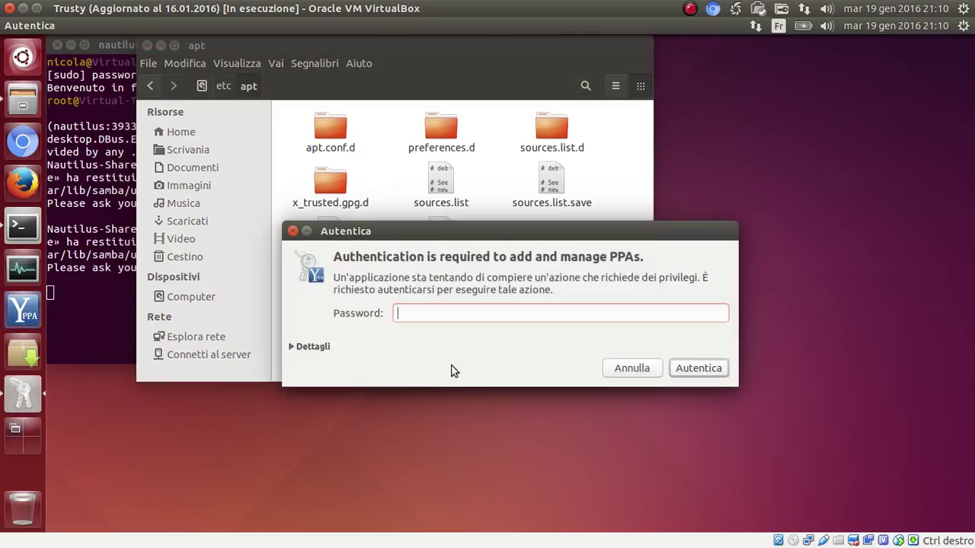
pyautogui.write('••••••••••')
pyautogui.press('Return')
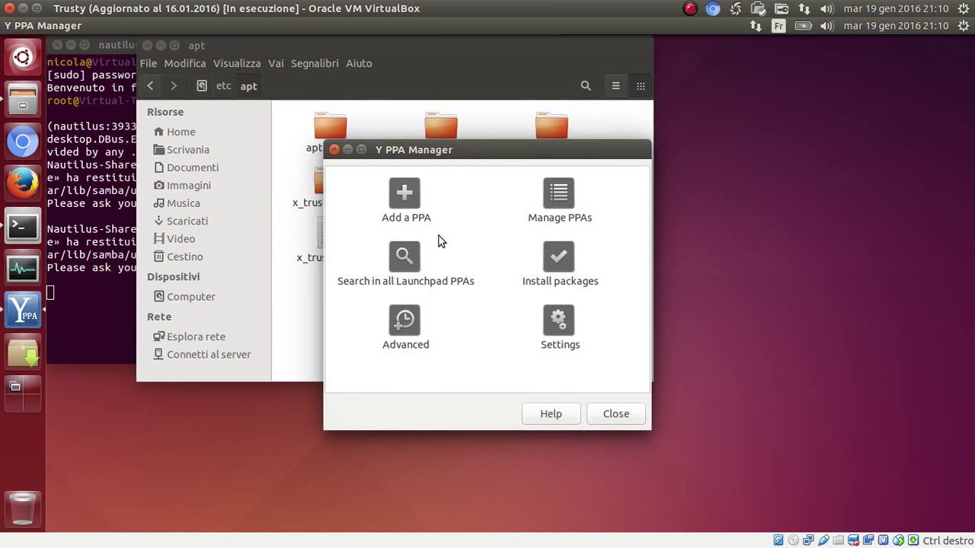
# Open the Advanced options of Y PPA Manager and move its windows clear of the renamed files in the apt folder
pyautogui.moveTo(488, 154); pyautogui.dragTo(686, 107)
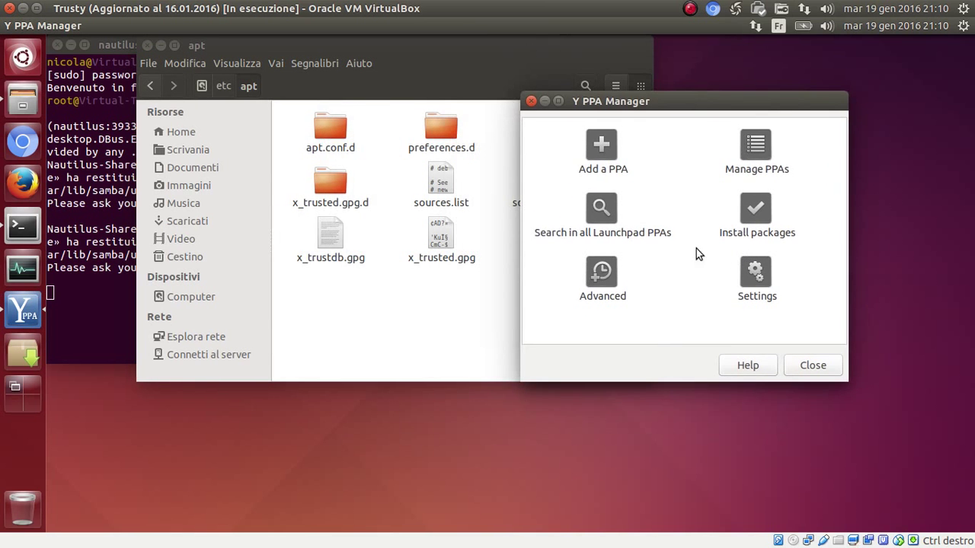
pyautogui.click(609, 278)
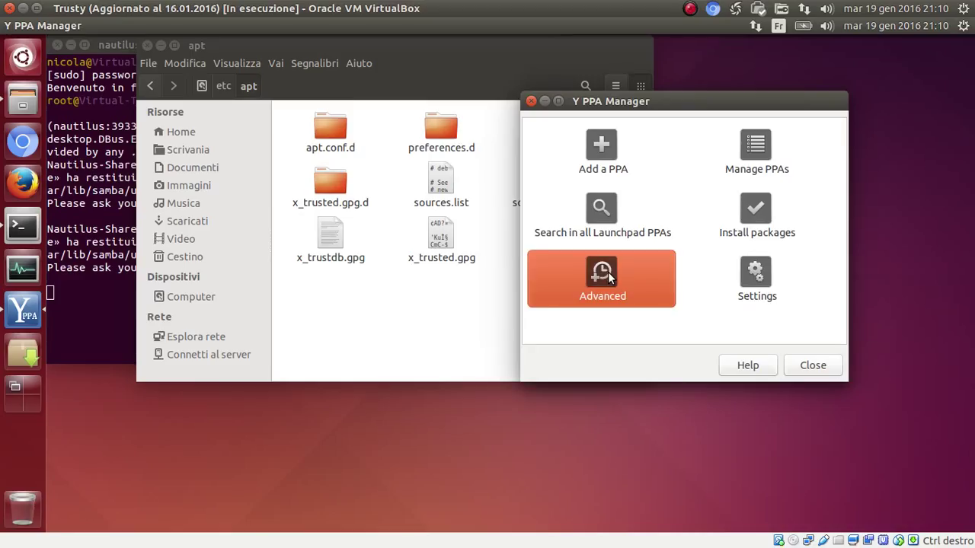
pyautogui.moveTo(535, 194); pyautogui.dragTo(769, 124)
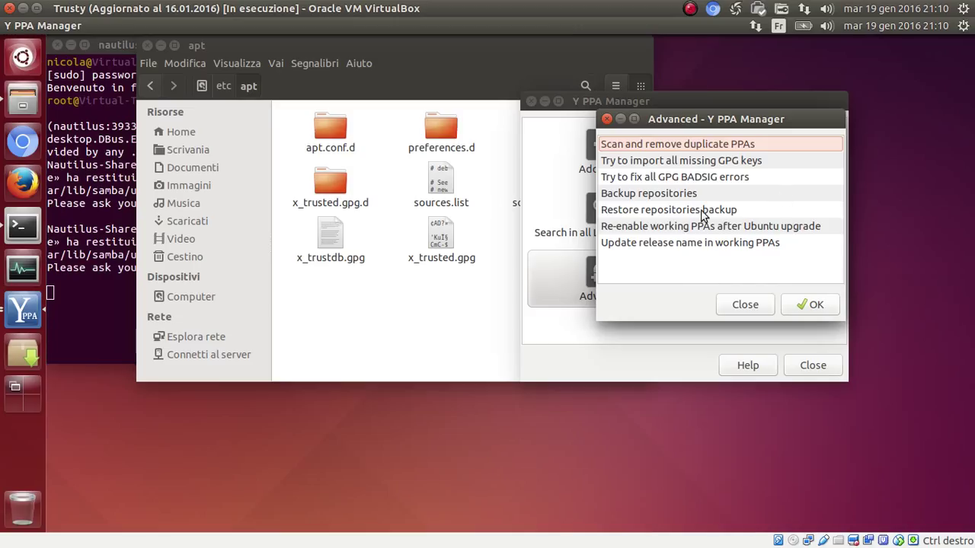
# Run the option that tries to import all missing GPG keys and confirm the import
pyautogui.click(687, 163)
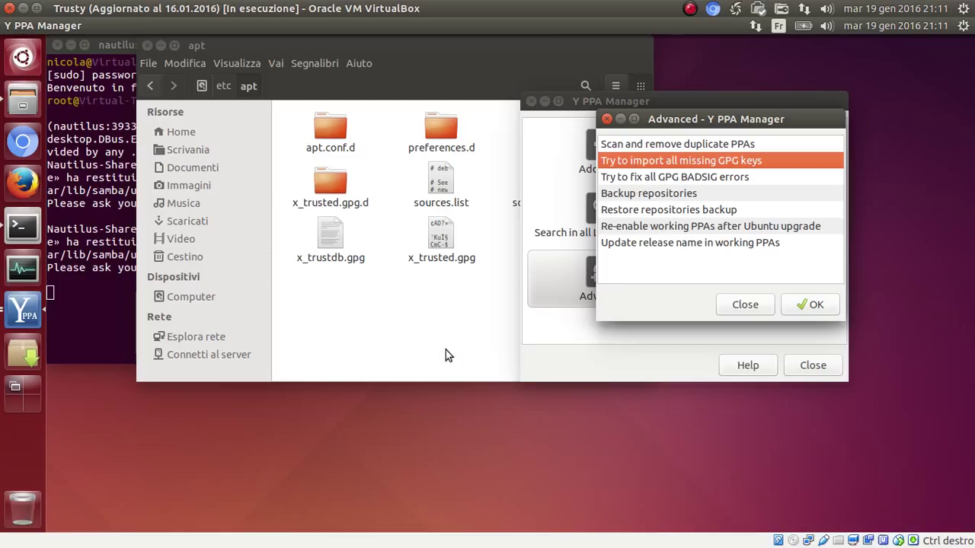
pyautogui.moveTo(681, 122); pyautogui.dragTo(646, 131)
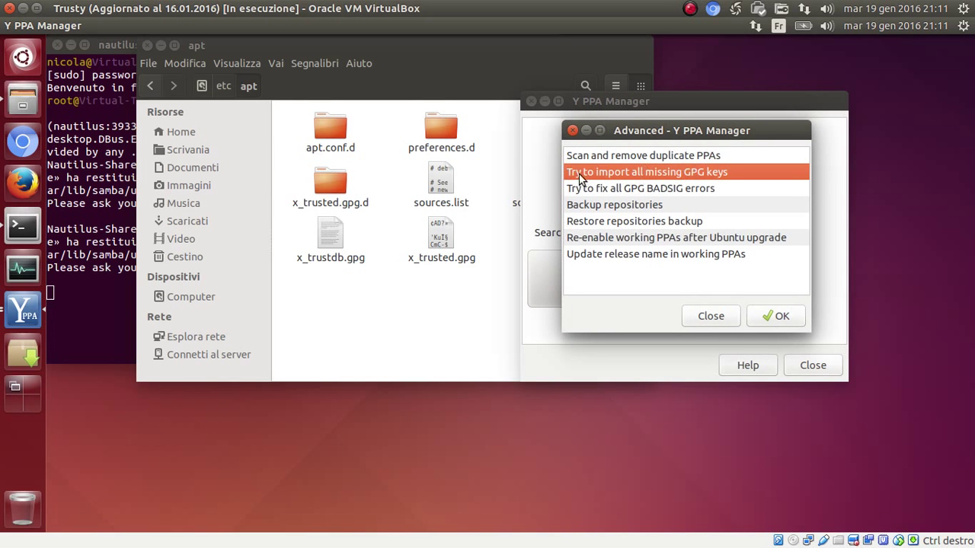
pyautogui.click(760, 317)
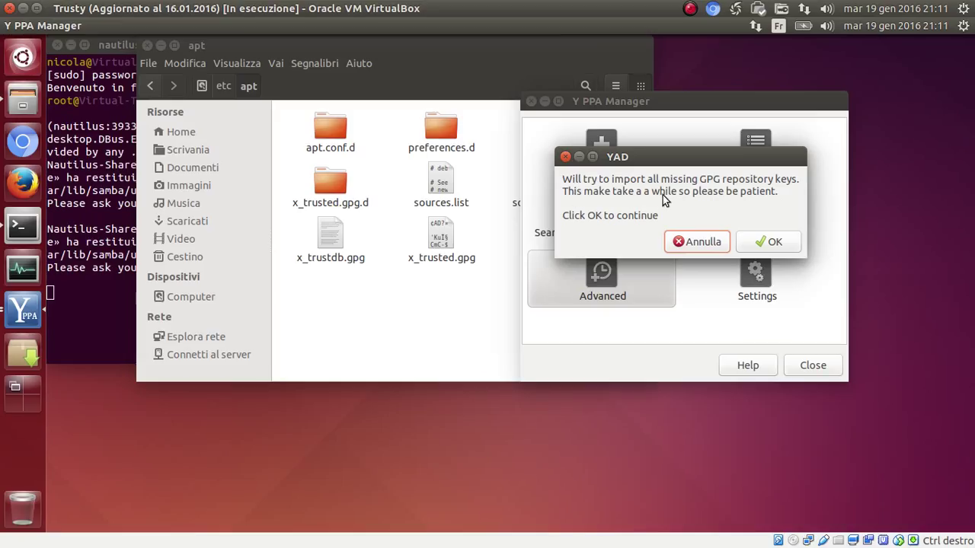
pyautogui.click(786, 244)
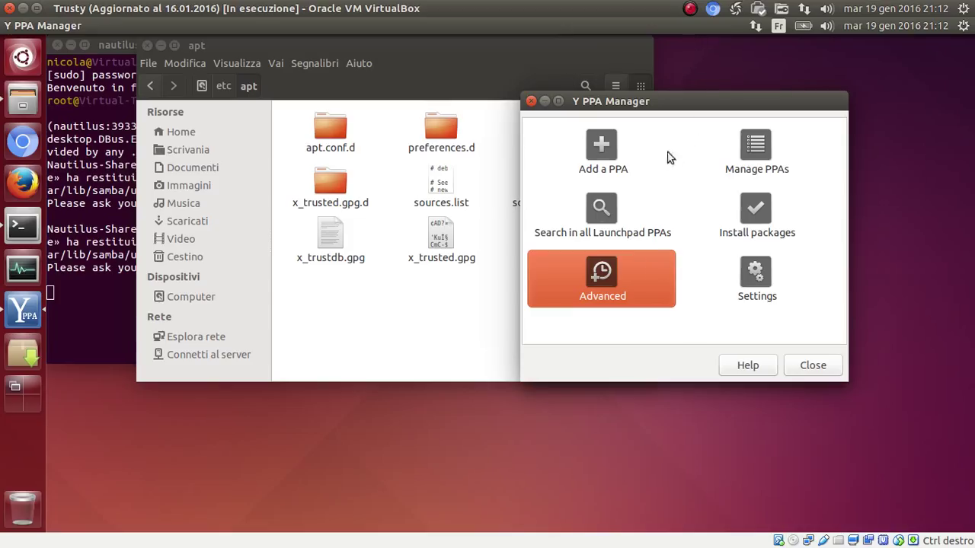
pyautogui.click(690, 13)
pyautogui.click(835, 206)
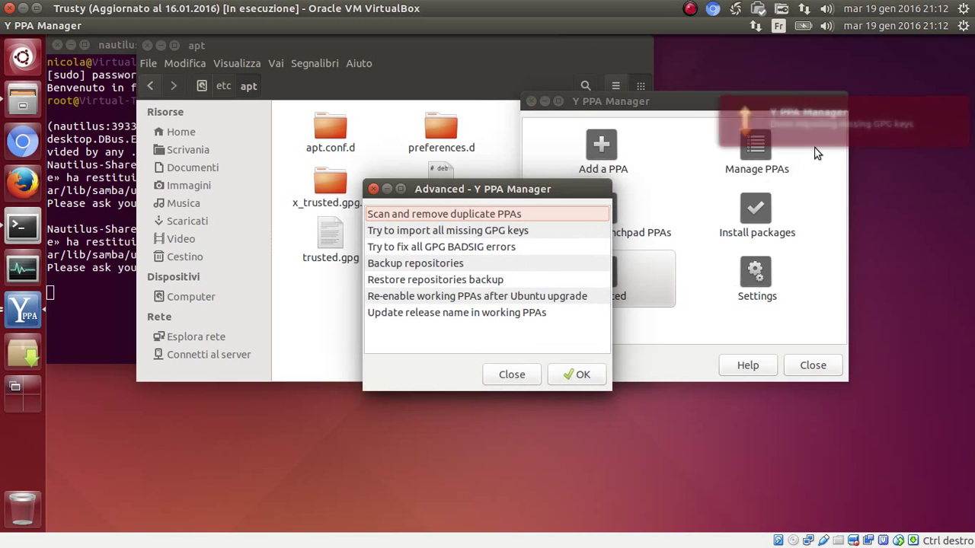
# Close the Advanced options and exit Y PPA Manager, moving its windows clear of the apt folder's files
pyautogui.moveTo(462, 190); pyautogui.dragTo(617, 206)
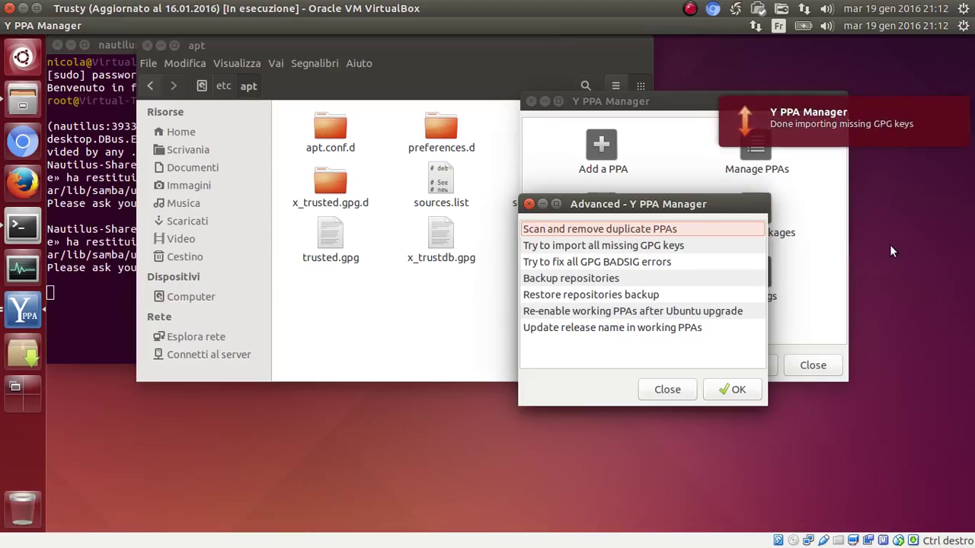
pyautogui.click(666, 393)
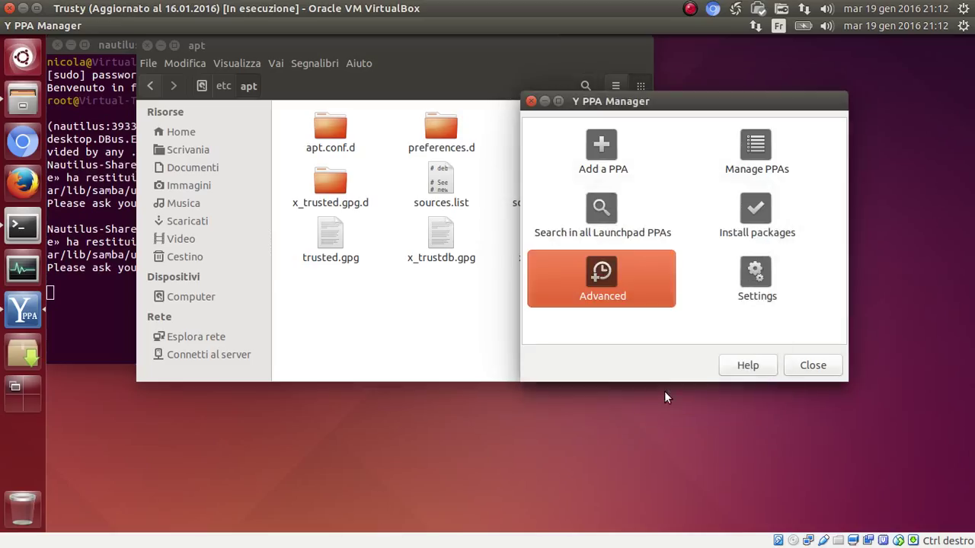
pyautogui.moveTo(652, 103); pyautogui.dragTo(682, 71)
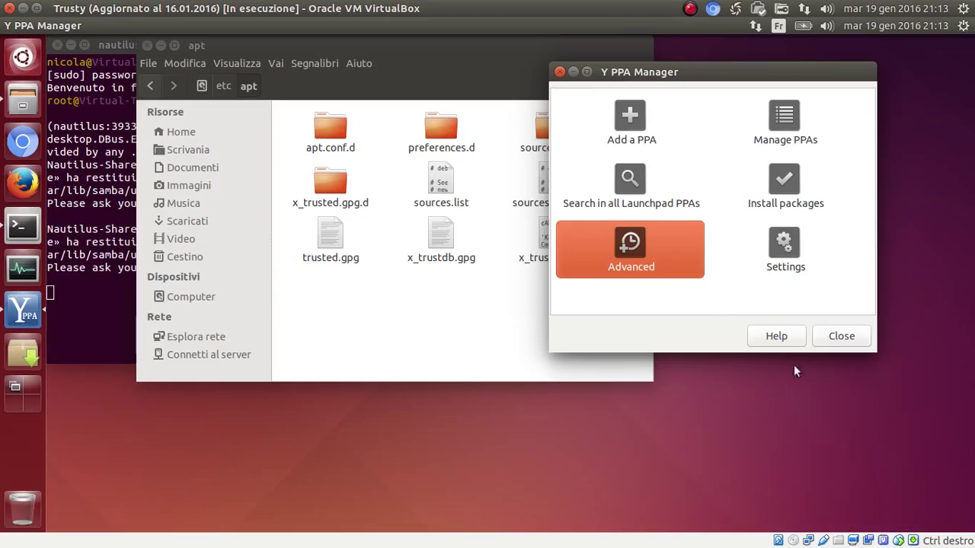
pyautogui.click(834, 338)
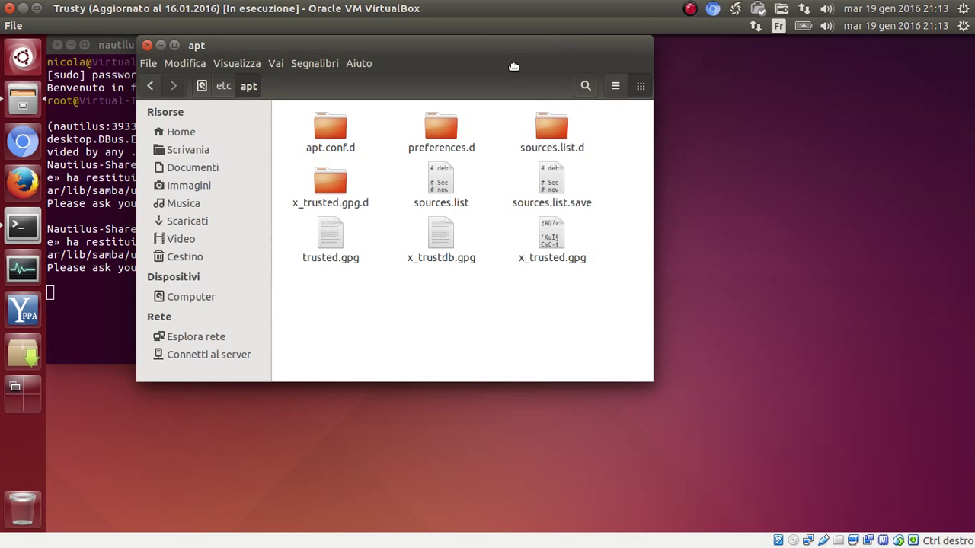
# Move the apt folder window aside and examine x_trusted.gpg.d, x_trustdb.gpg, x_trusted.gpg and the new trusted.gpg file
pyautogui.moveTo(486, 43); pyautogui.dragTo(766, 68)
pyautogui.click(610, 205)
pyautogui.keyDown('ctrl'); pyautogui.click(718, 267); pyautogui.keyUp('ctrl')
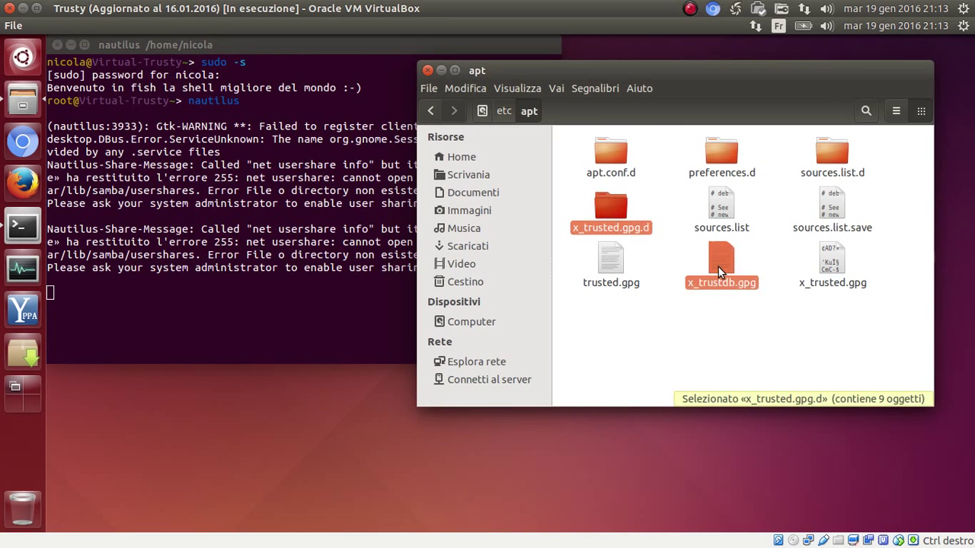
pyautogui.keyDown('ctrl'); pyautogui.click(834, 262); pyautogui.keyUp('ctrl')
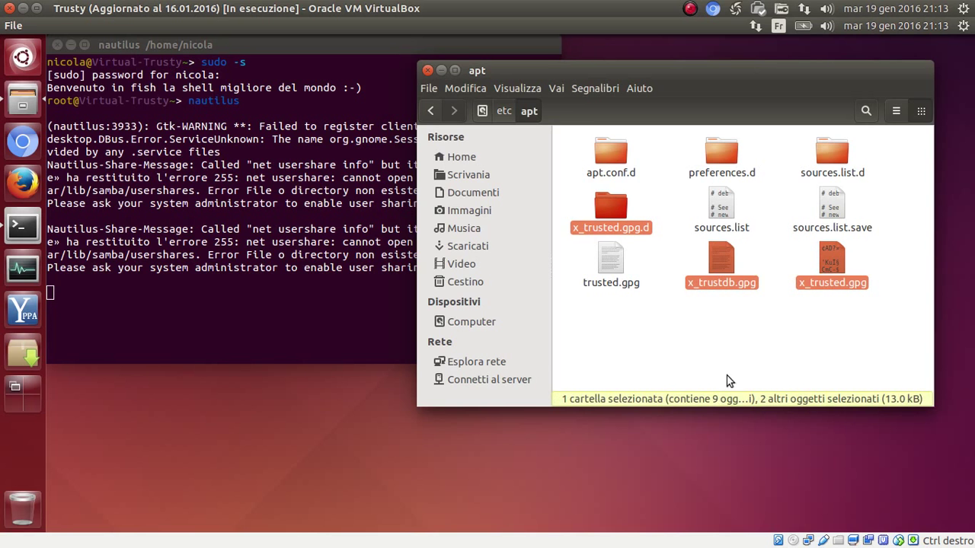
pyautogui.click(613, 263)
pyautogui.moveTo(657, 338); pyautogui.dragTo(581, 247)
pyautogui.click(681, 366)
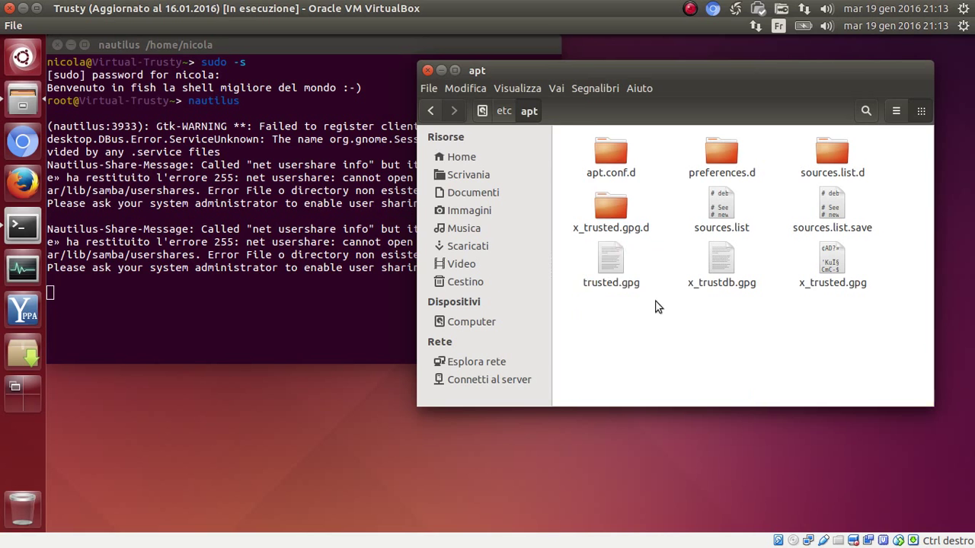
pyautogui.click(616, 266)
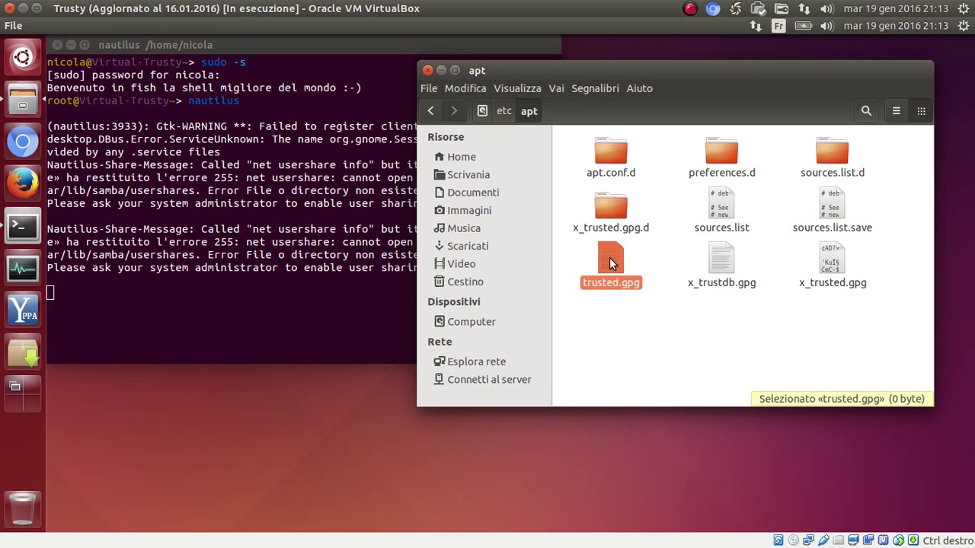
pyautogui.click(619, 348)
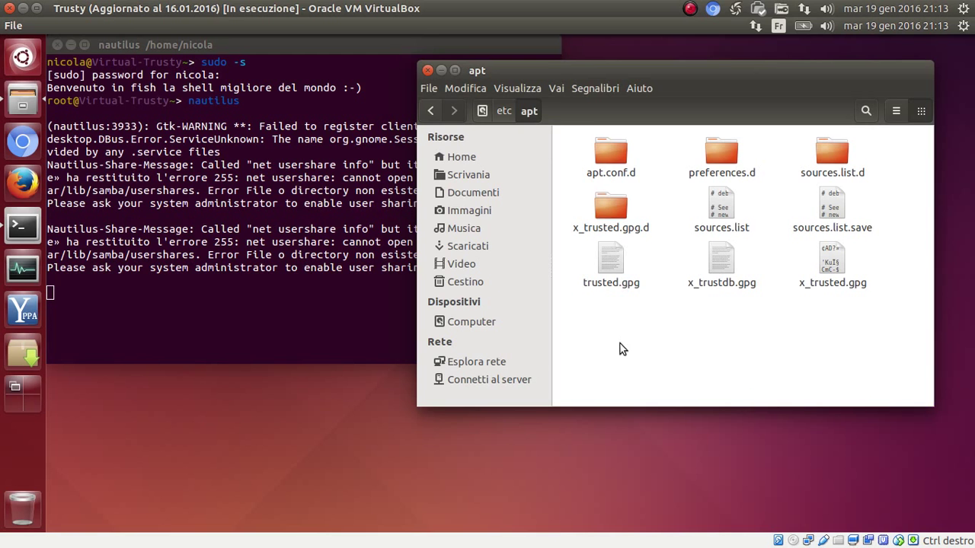
pyautogui.click(608, 259)
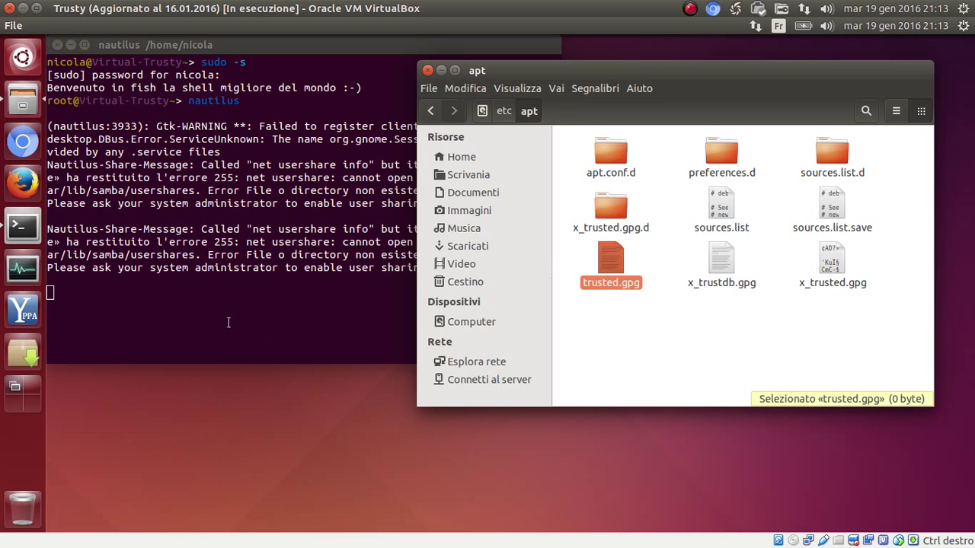
# Launch Synaptic Package Manager and authenticate with the account password
pyautogui.click(22, 356)
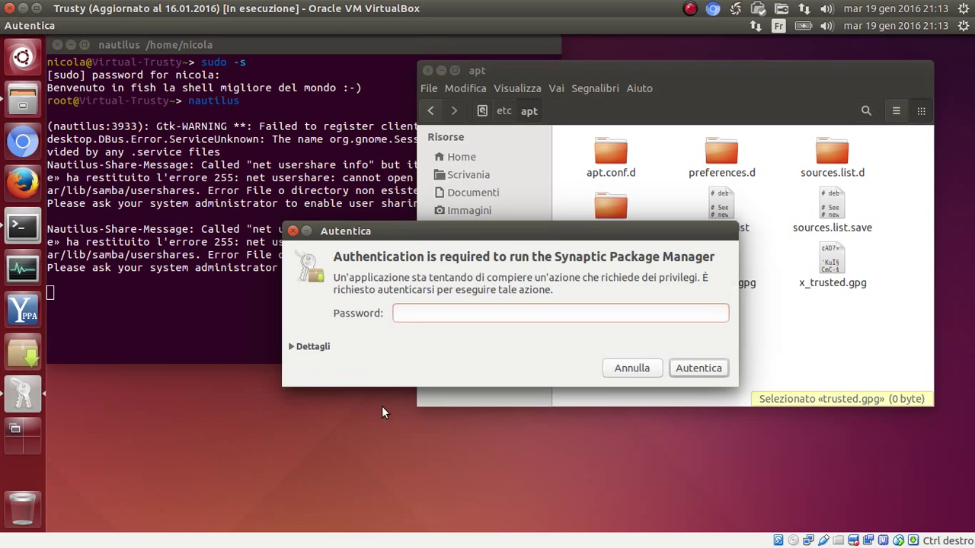
pyautogui.write('••••••••••')
pyautogui.press('Return')
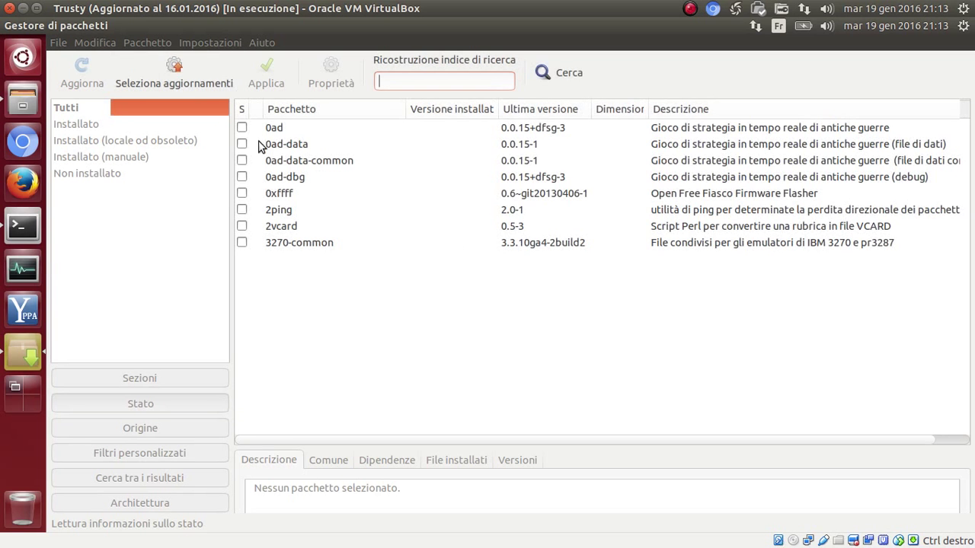
# List all packages by the Tutti status filter and open Synaptic's Repository settings
pyautogui.click(127, 158)
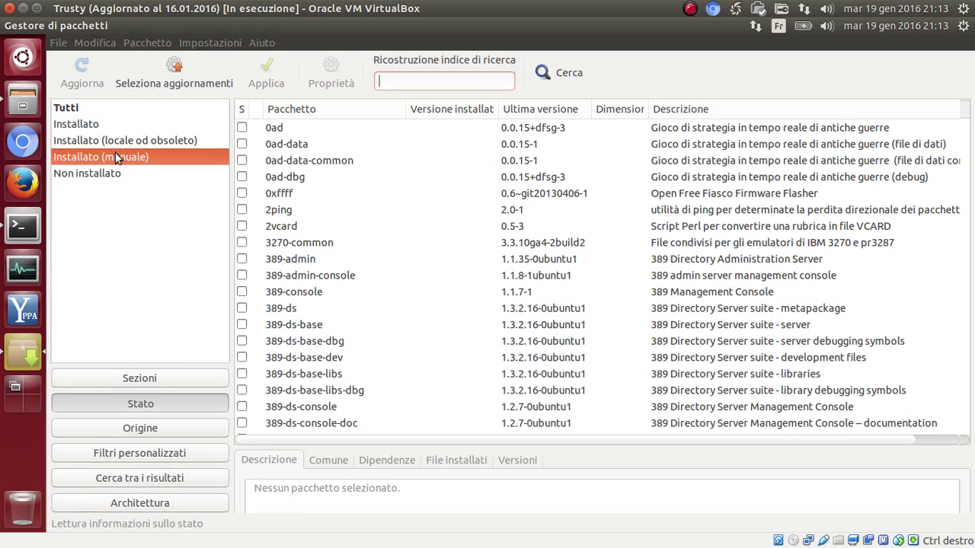
pyautogui.click(85, 107)
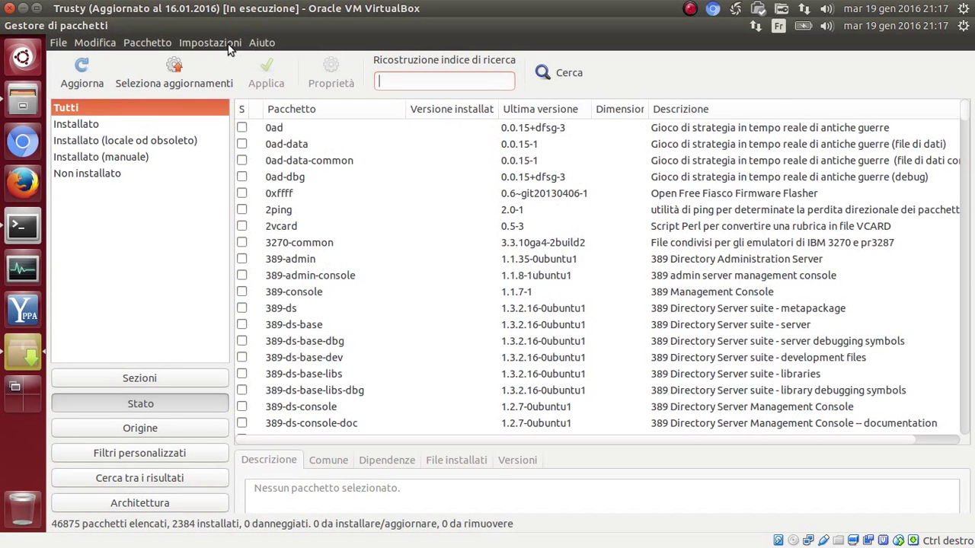
pyautogui.click(228, 44)
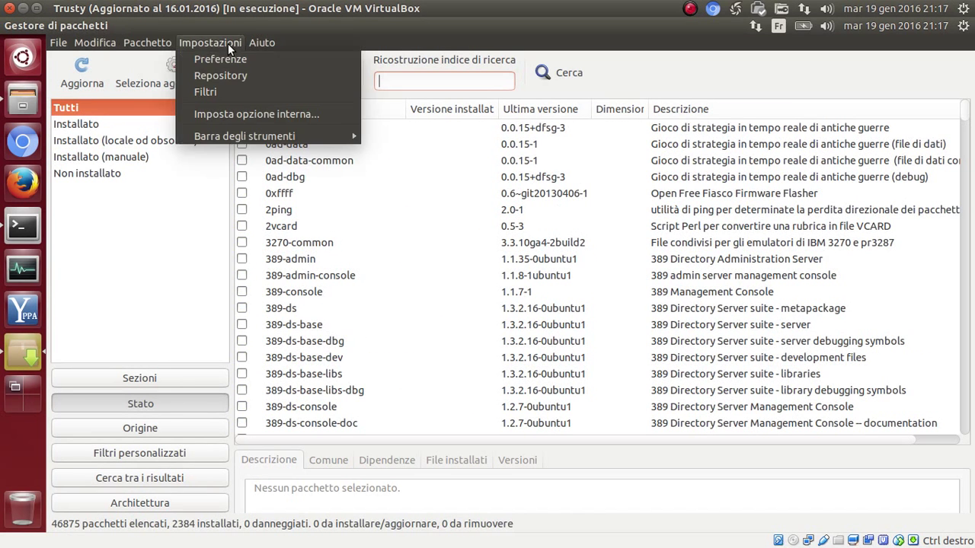
pyautogui.click(227, 76)
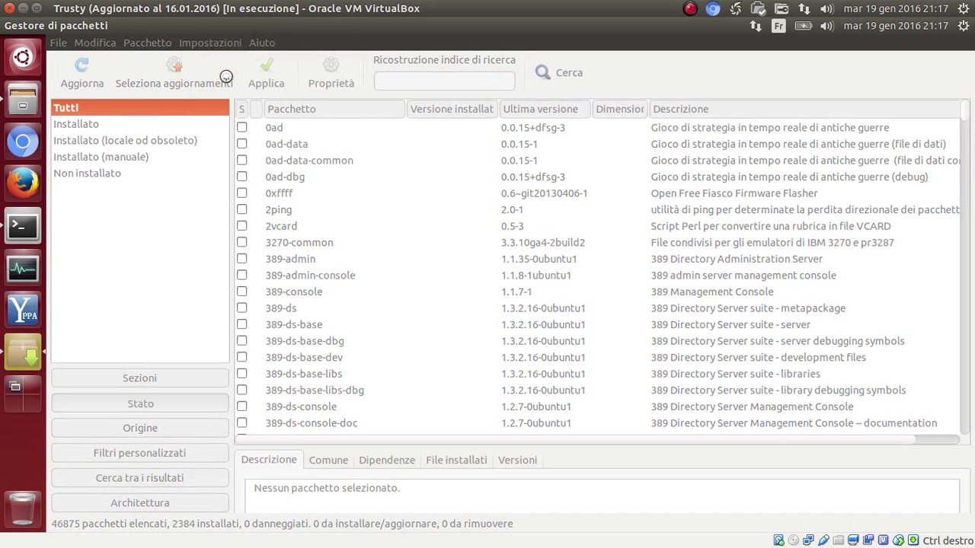